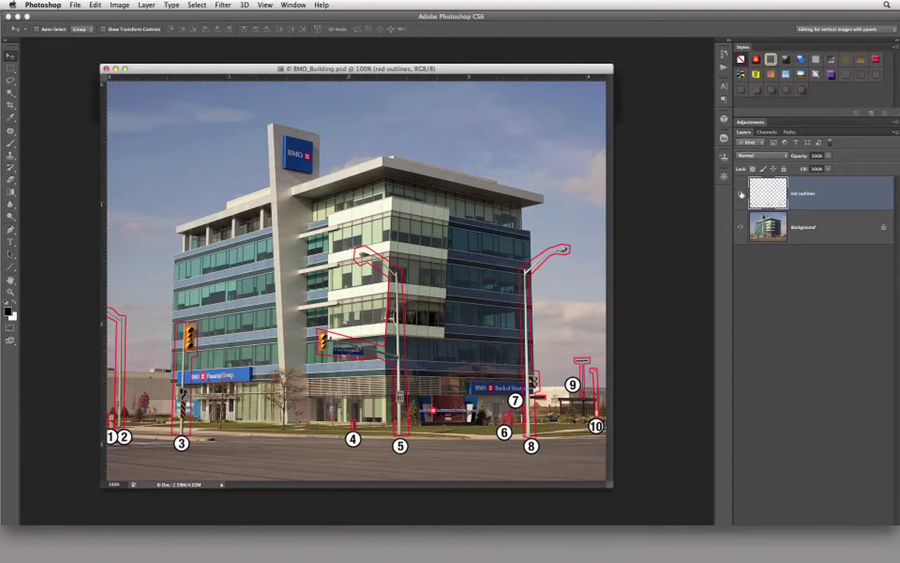
Hide the red outlines layer so that only the building photo shows.
{"action": "left_click", "coordinate": [742, 194]}
{"action": "left_click", "coordinate": [741, 194]}
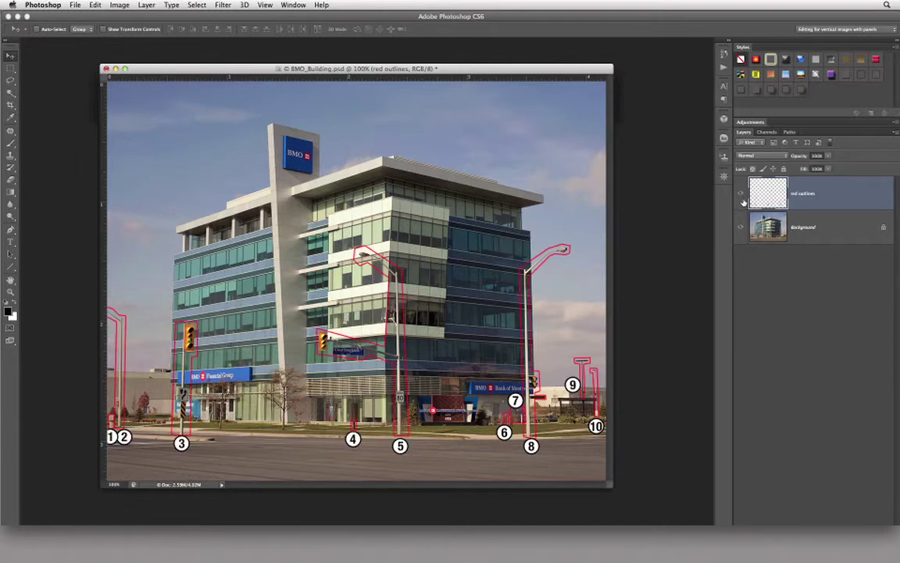
{"action": "left_click", "coordinate": [742, 193]}
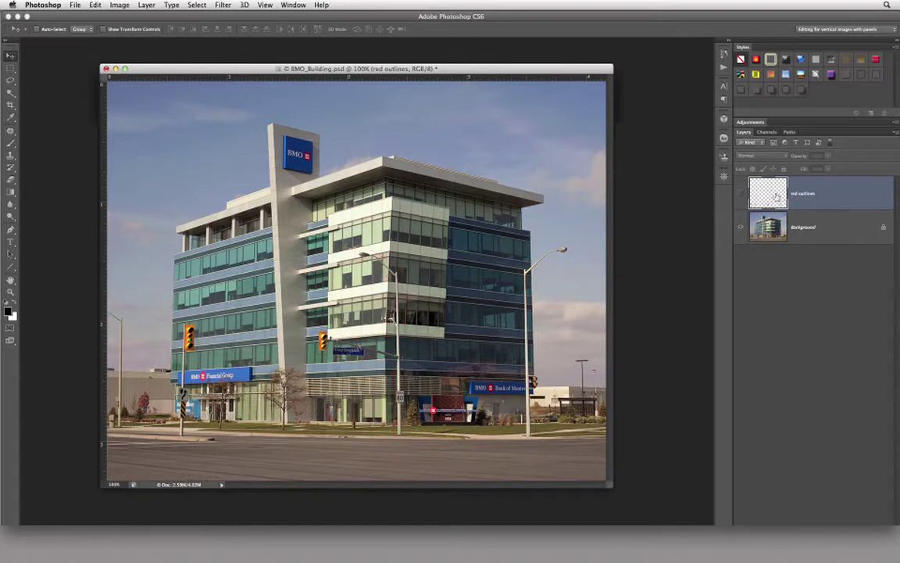
Duplicate the Background layer and open the copy in the Vanishing Point filter.
{"action": "left_click", "coordinate": [840, 226]}
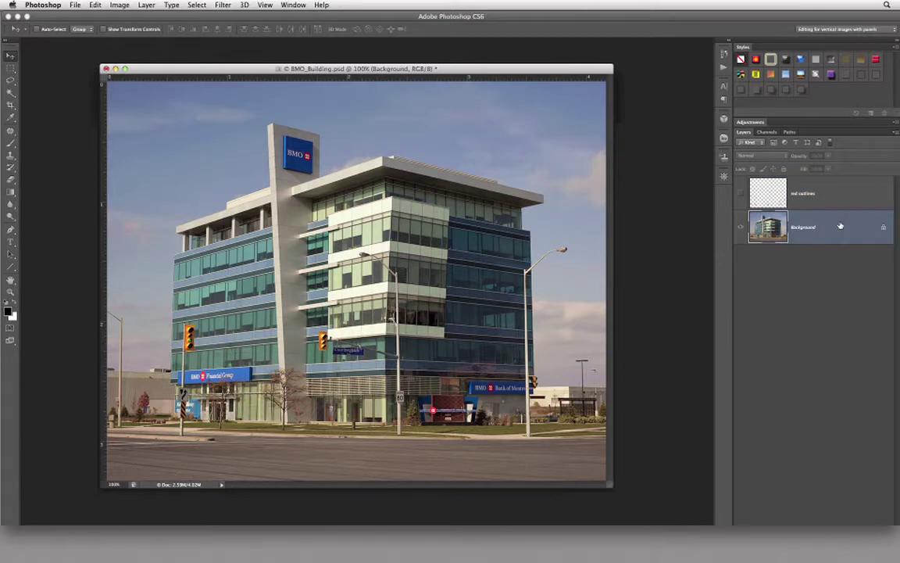
{"action": "key", "text": "super+j"}
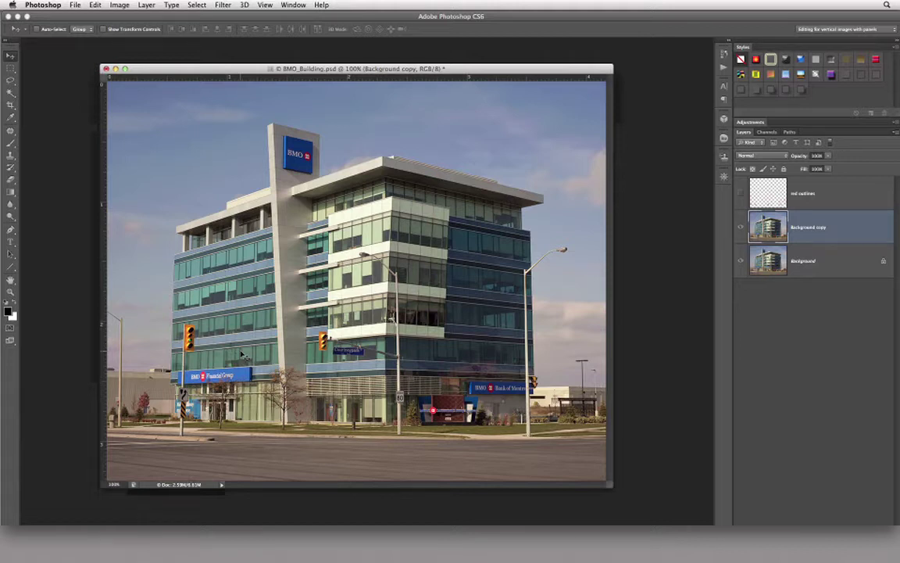
{"action": "left_click", "coordinate": [223, 6]}
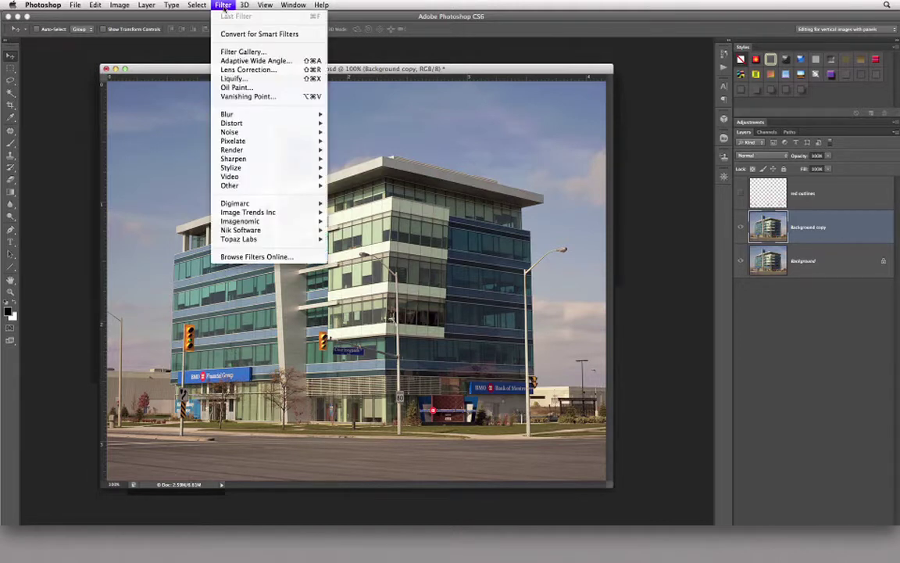
{"action": "left_click", "coordinate": [279, 97]}
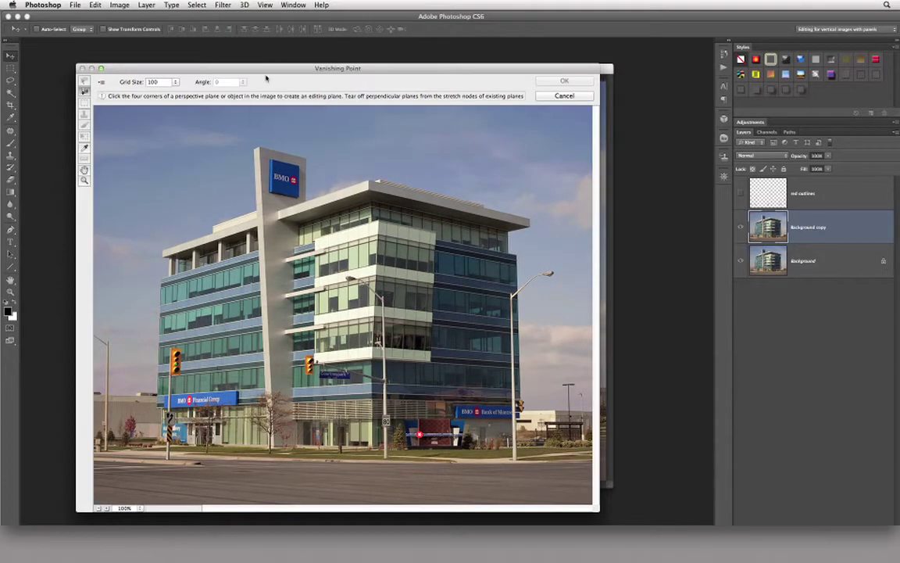
{"action": "left_click_drag", "start_coordinate": [277, 69], "coordinate": [294, 54]}
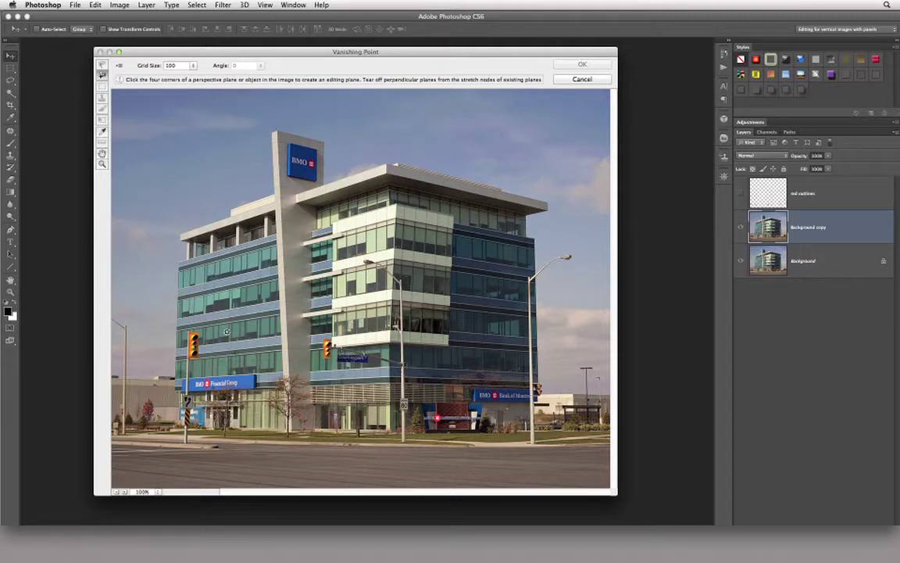
Create a four-corner perspective plane over the two window rows above the BMO Financial Group sign, beside the traffic light.
{"action": "key", "text": "alt"}
{"action": "key", "text": "super+equal"}
{"action": "key", "text": "super+equal"}
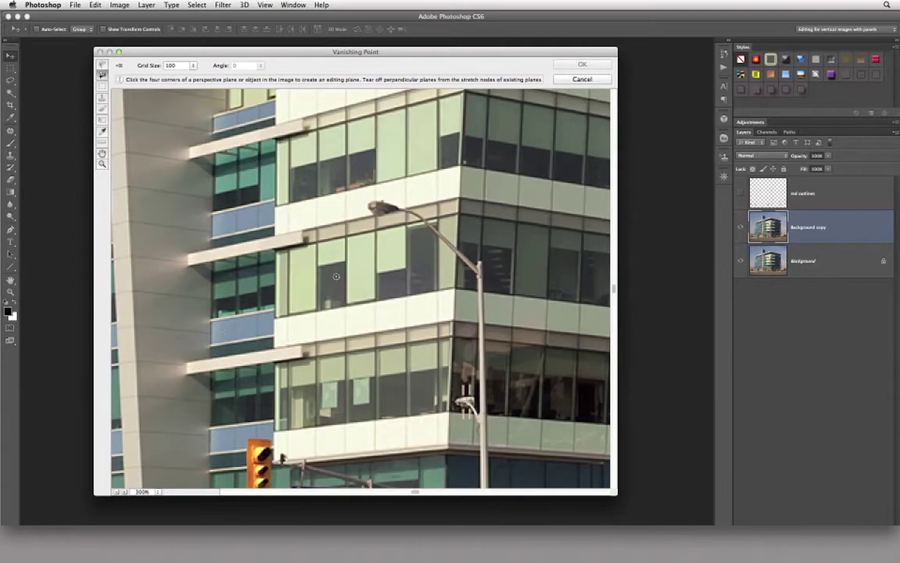
{"action": "key", "text": "space"}
{"action": "left_click_drag", "start_coordinate": [207, 322], "coordinate": [557, 214]}
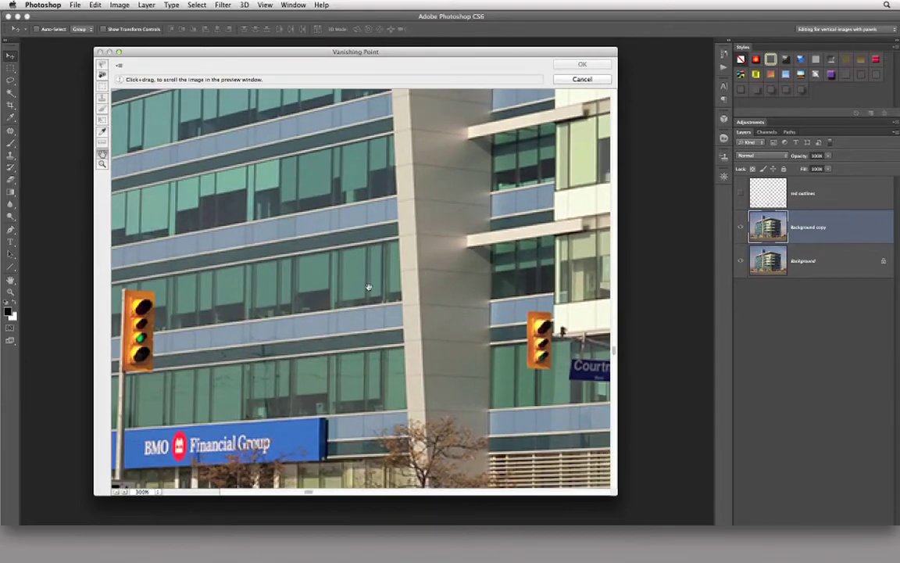
{"action": "left_click_drag", "start_coordinate": [303, 282], "coordinate": [357, 195]}
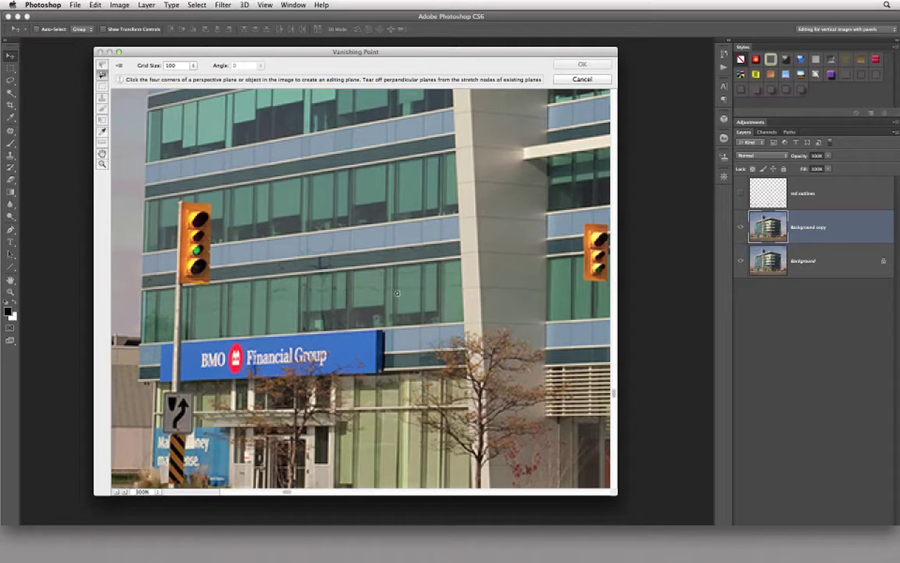
{"action": "left_click", "coordinate": [223, 187]}
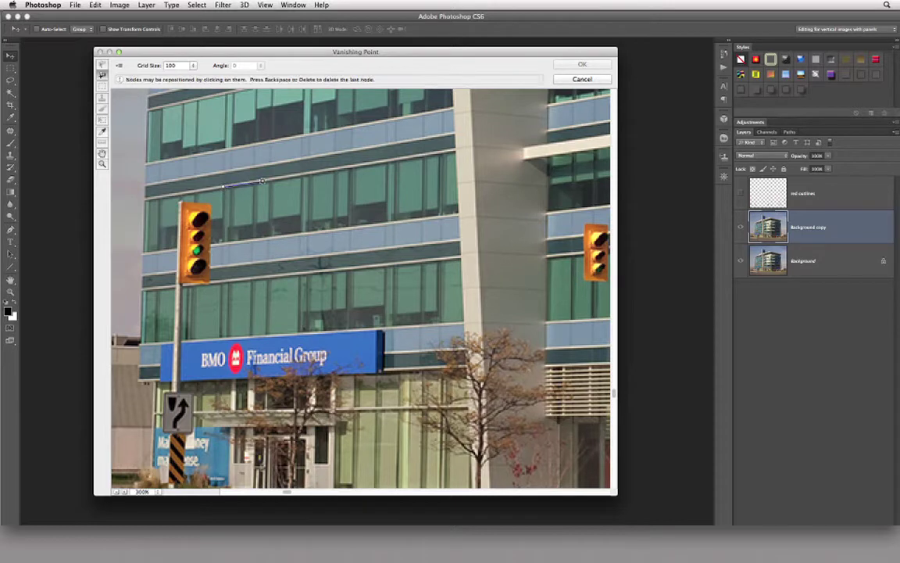
{"action": "left_click", "coordinate": [408, 157]}
{"action": "left_click", "coordinate": [409, 325]}
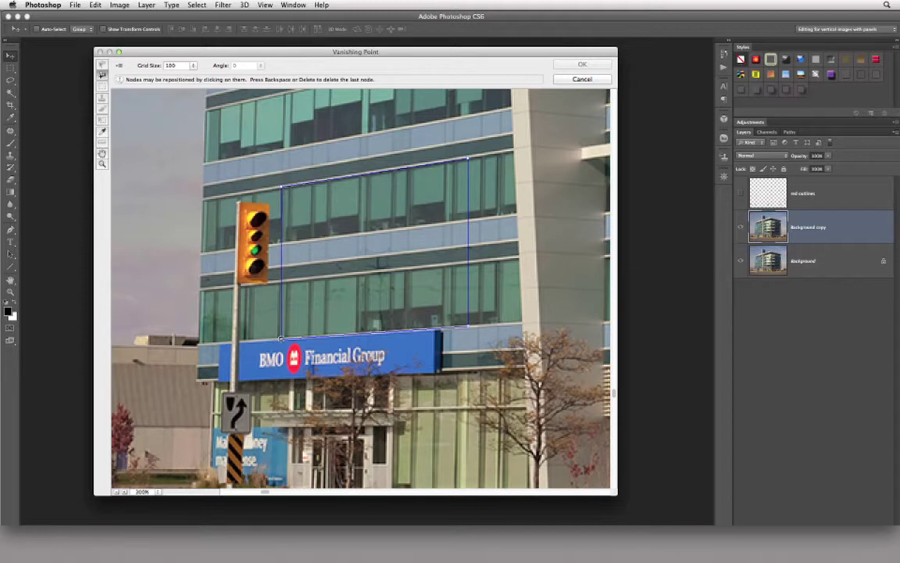
{"action": "left_click", "coordinate": [281, 338]}
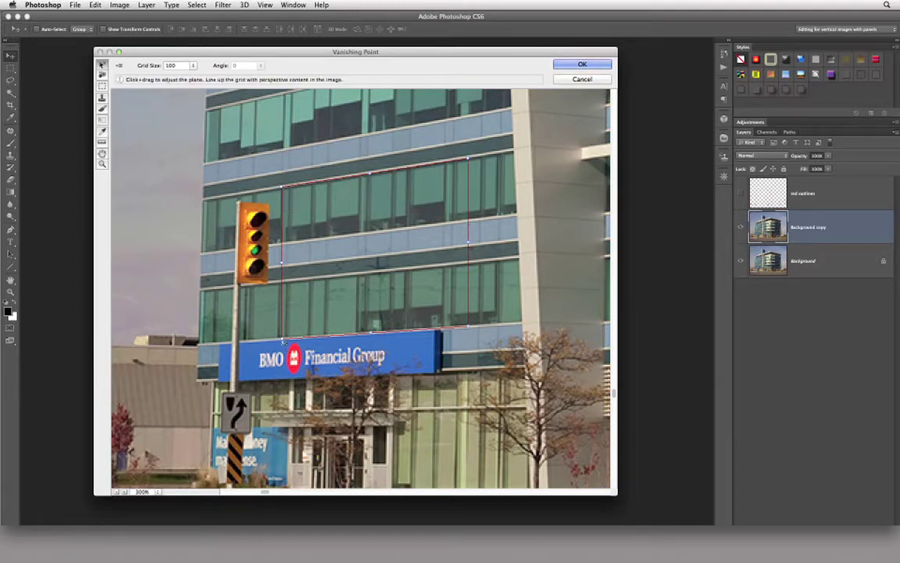
Fine-tune the plane's lower-left corner and stretch the plane across the traffic light to the building's left edge.
{"action": "left_click_drag", "start_coordinate": [282, 341], "coordinate": [279, 341]}
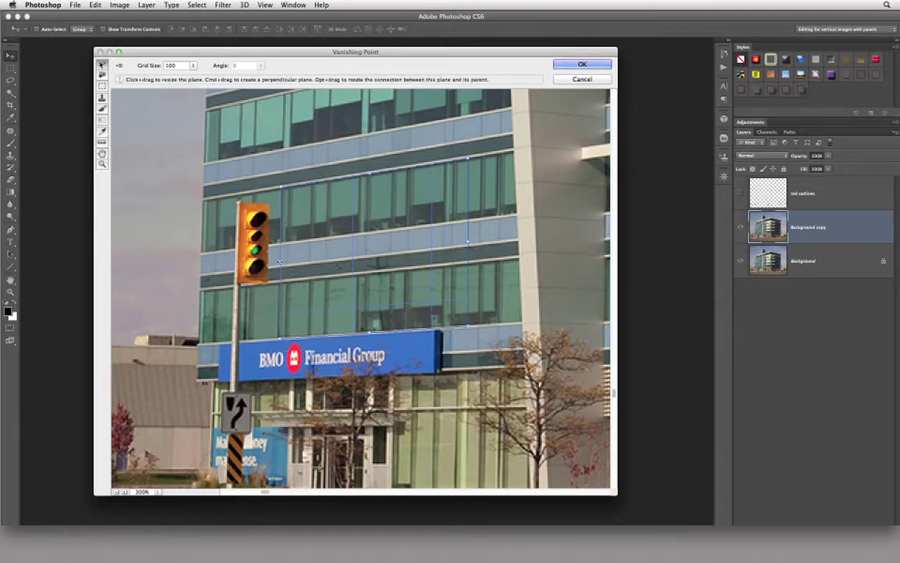
{"action": "left_click_drag", "start_coordinate": [279, 264], "coordinate": [135, 290]}
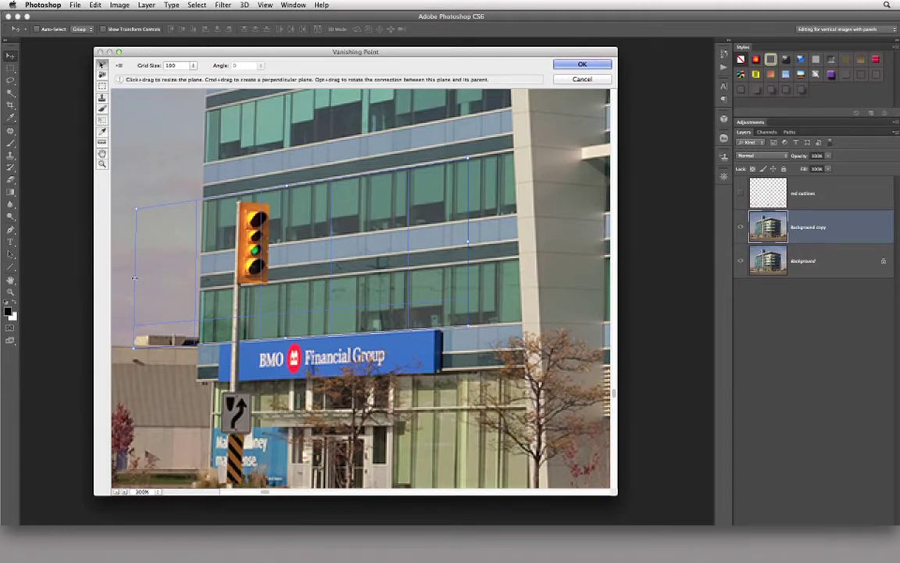
{"action": "left_click_drag", "start_coordinate": [135, 278], "coordinate": [197, 275]}
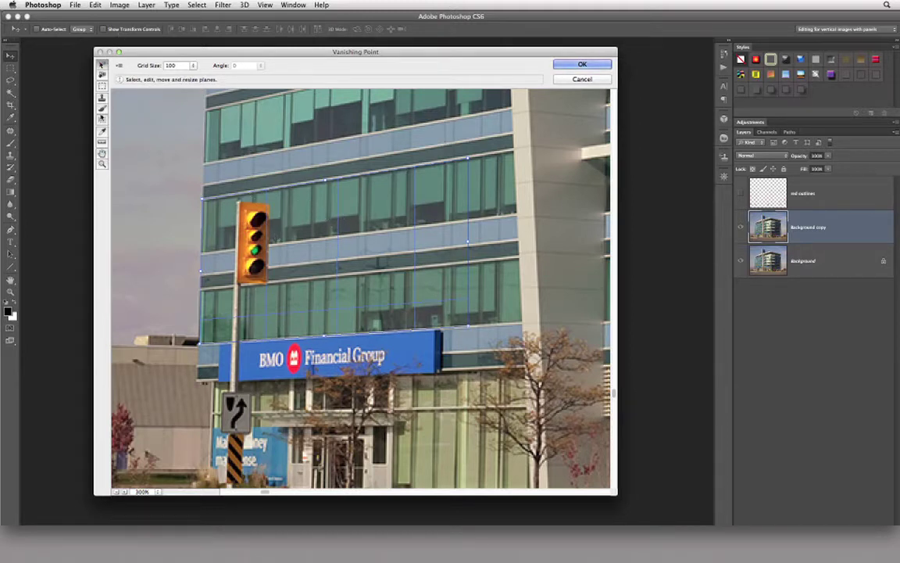
Activate the Stamp tool and set its Heal option to Luminance.
{"action": "left_click", "coordinate": [101, 97]}
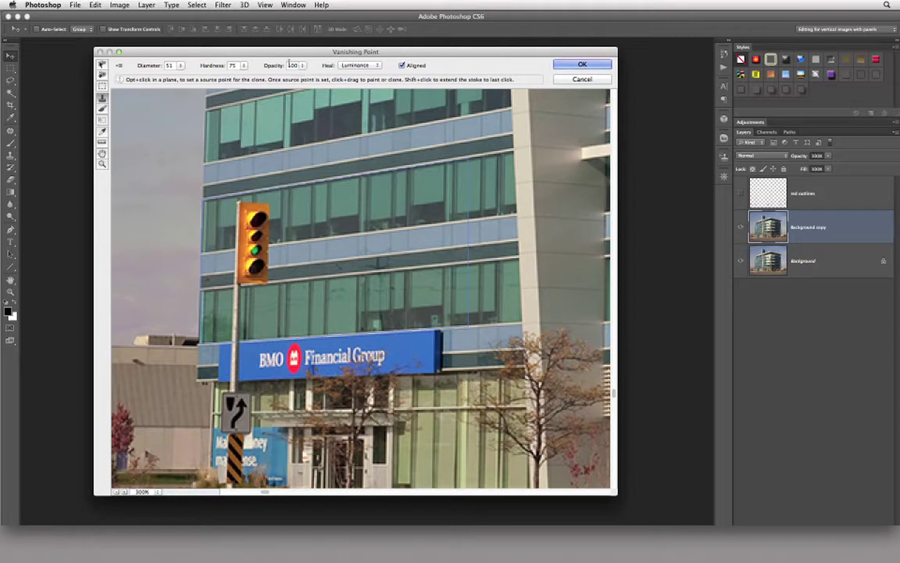
{"action": "left_click", "coordinate": [368, 66]}
{"action": "left_click", "coordinate": [367, 60]}
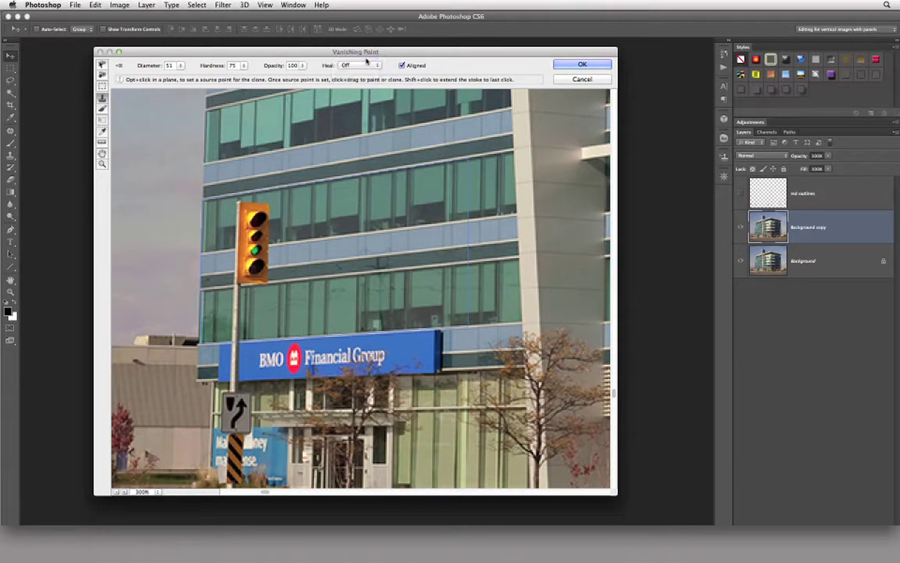
{"action": "left_click", "coordinate": [368, 67]}
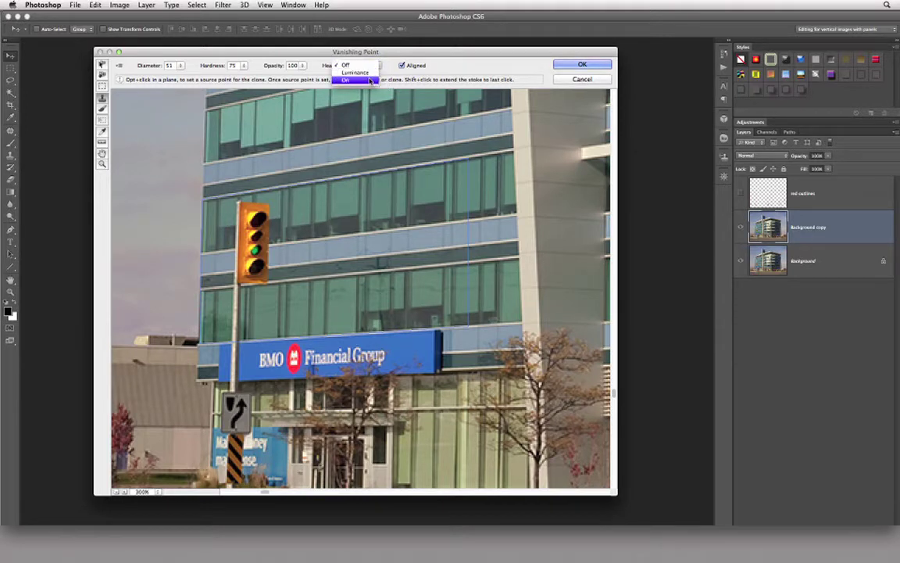
{"action": "left_click", "coordinate": [370, 80]}
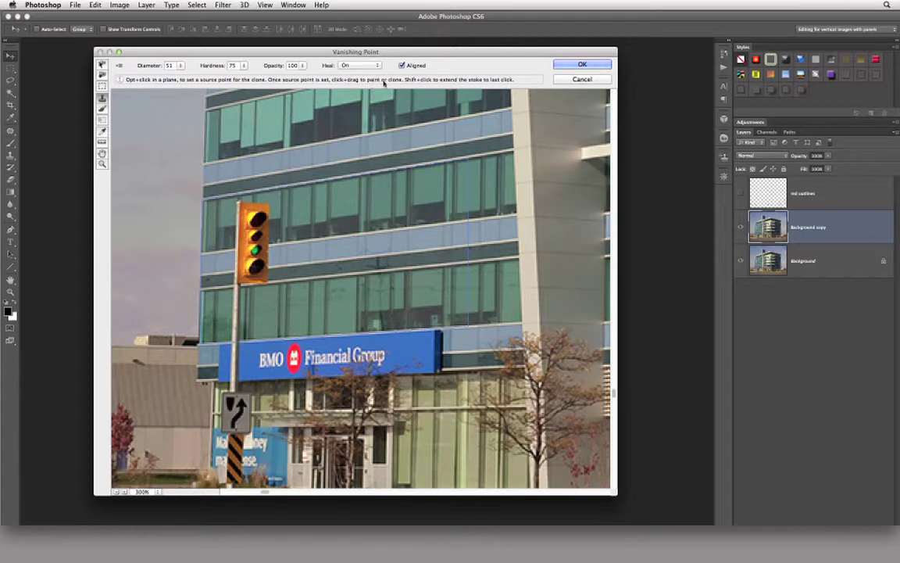
{"action": "left_click", "coordinate": [370, 65]}
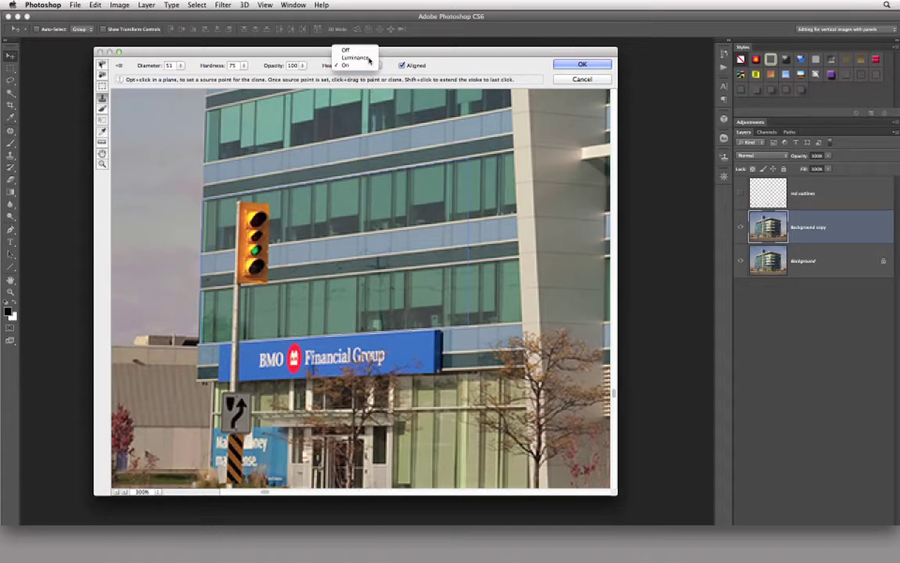
{"action": "left_click", "coordinate": [372, 57]}
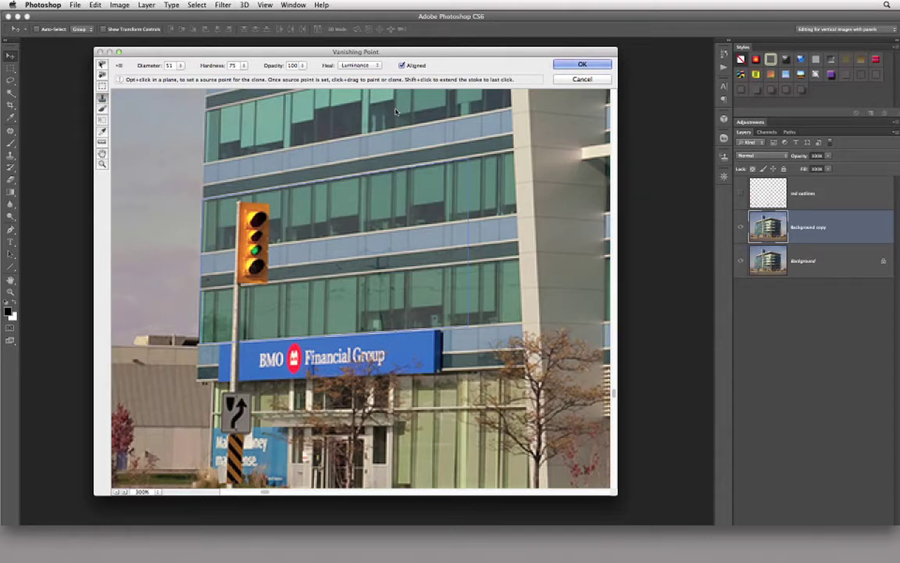
Try to clone windows over the traffic light and its pole, sampling from the plane's upper edge.
{"action": "key", "text": "alt"}
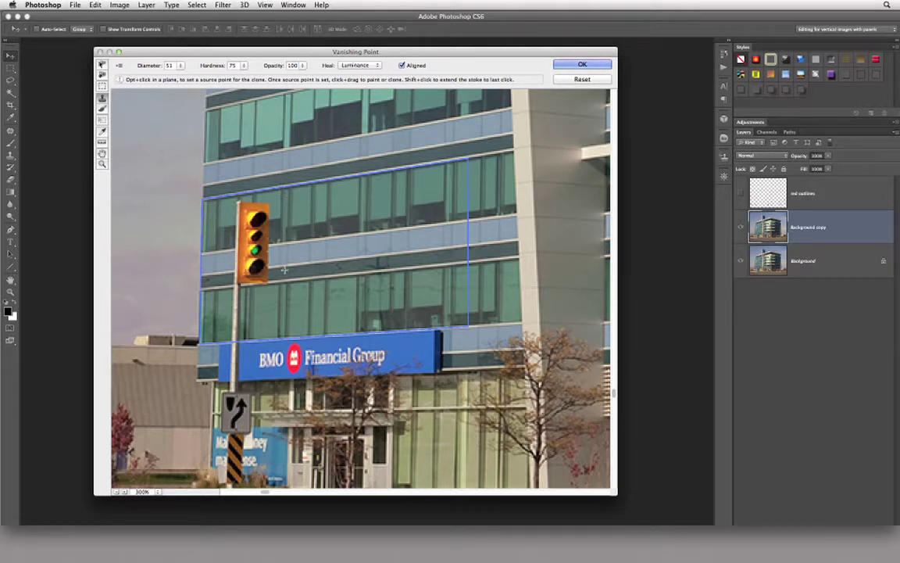
{"action": "left_click", "coordinate": [369, 177], "text": "alt"}
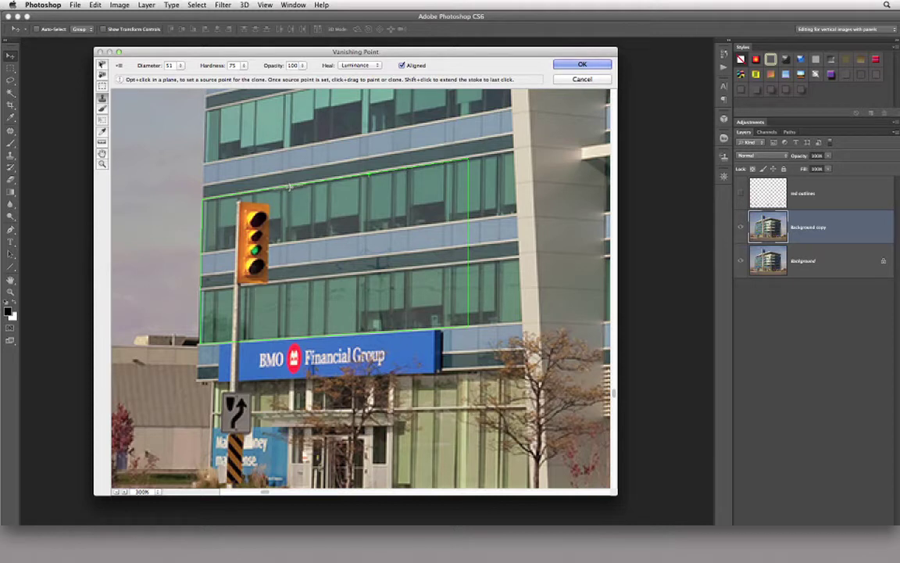
{"action": "mouse_move", "coordinate": [288, 186]}
{"action": "left_mouse_down"}
{"action": "mouse_move", "coordinate": [244, 221]}
{"action": "mouse_move", "coordinate": [226, 205]}
{"action": "mouse_move", "coordinate": [245, 233]}
{"action": "mouse_move", "coordinate": [237, 239]}
{"action": "mouse_move", "coordinate": [242, 223]}
{"action": "mouse_move", "coordinate": [227, 254]}
{"action": "mouse_move", "coordinate": [239, 285]}
{"action": "mouse_move", "coordinate": [215, 293]}
{"action": "mouse_move", "coordinate": [219, 281]}
{"action": "mouse_move", "coordinate": [237, 311]}
{"action": "mouse_move", "coordinate": [239, 303]}
{"action": "left_mouse_up"}
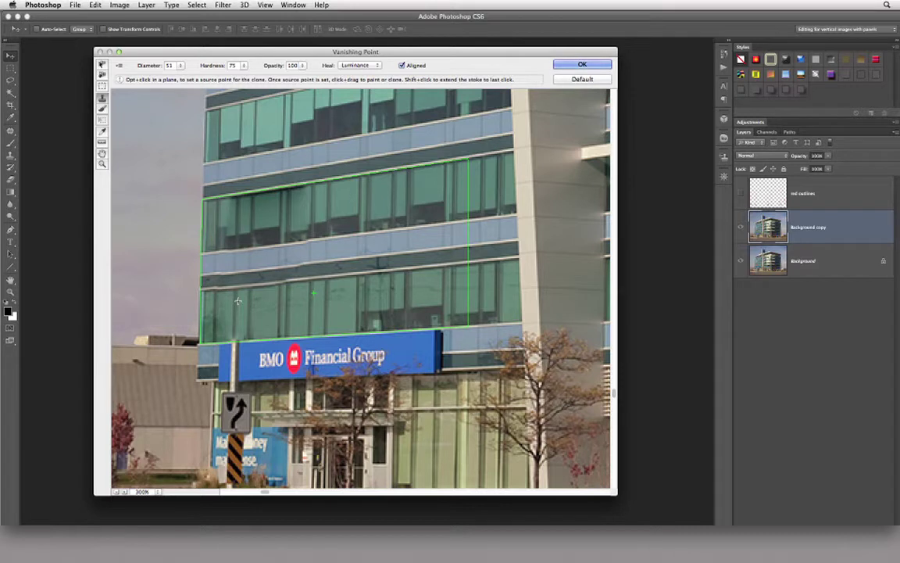
{"action": "mouse_move", "coordinate": [238, 300]}
{"action": "left_mouse_down"}
{"action": "mouse_move", "coordinate": [276, 150]}
{"action": "mouse_move", "coordinate": [264, 194]}
{"action": "mouse_move", "coordinate": [281, 192]}
{"action": "mouse_move", "coordinate": [265, 226]}
{"action": "left_mouse_up"}
{"action": "key", "text": "super+z"}
{"action": "key", "text": "super+z"}
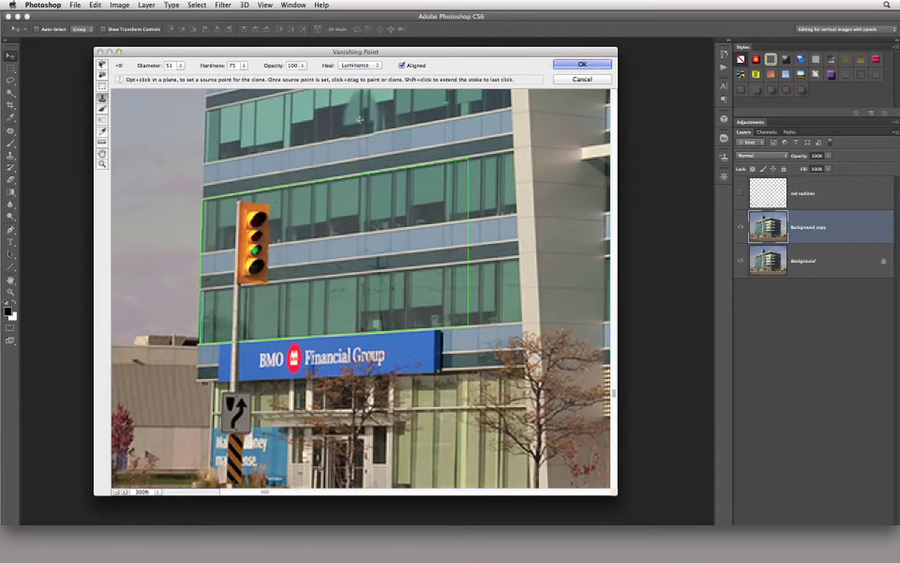
Sample the window row's frame and clone the facade over the traffic light and the pole section within the plane.
{"action": "key", "text": "alt"}
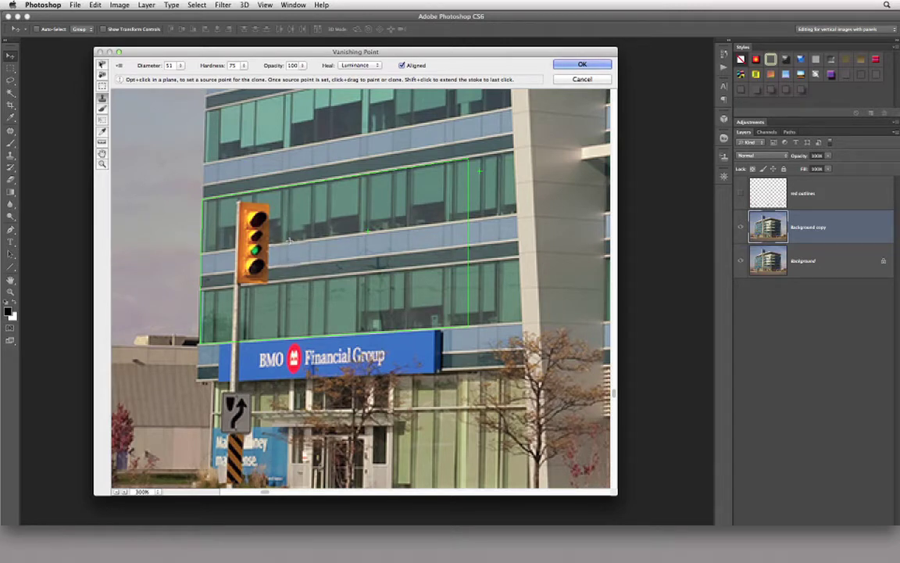
{"action": "mouse_move", "coordinate": [289, 237]}
{"action": "left_mouse_down"}
{"action": "mouse_move", "coordinate": [253, 205]}
{"action": "mouse_move", "coordinate": [223, 207]}
{"action": "mouse_move", "coordinate": [255, 239]}
{"action": "mouse_move", "coordinate": [229, 249]}
{"action": "mouse_move", "coordinate": [252, 258]}
{"action": "mouse_move", "coordinate": [214, 269]}
{"action": "mouse_move", "coordinate": [215, 293]}
{"action": "mouse_move", "coordinate": [235, 314]}
{"action": "mouse_move", "coordinate": [232, 302]}
{"action": "left_mouse_up"}
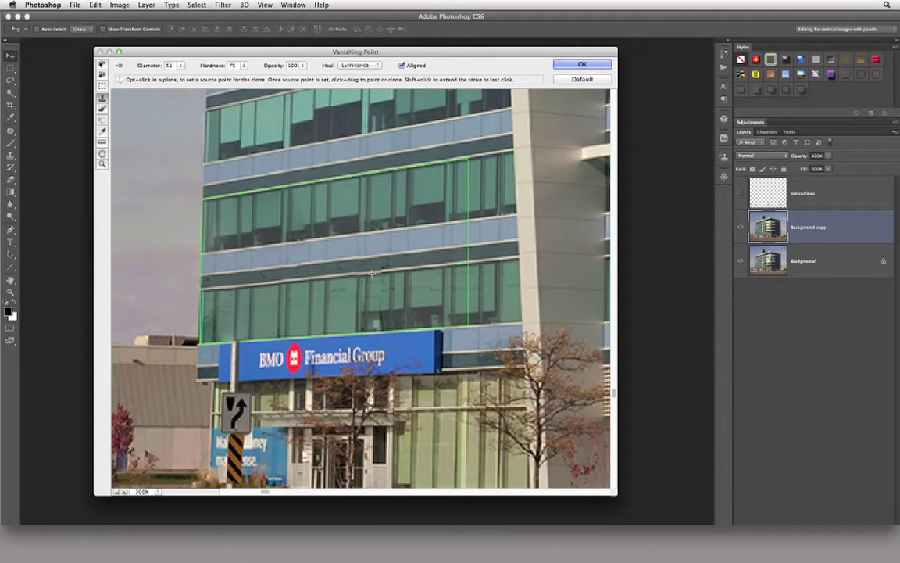
{"action": "scroll", "coordinate": [372, 272], "scroll_direction": "down", "scroll_amount": 3}
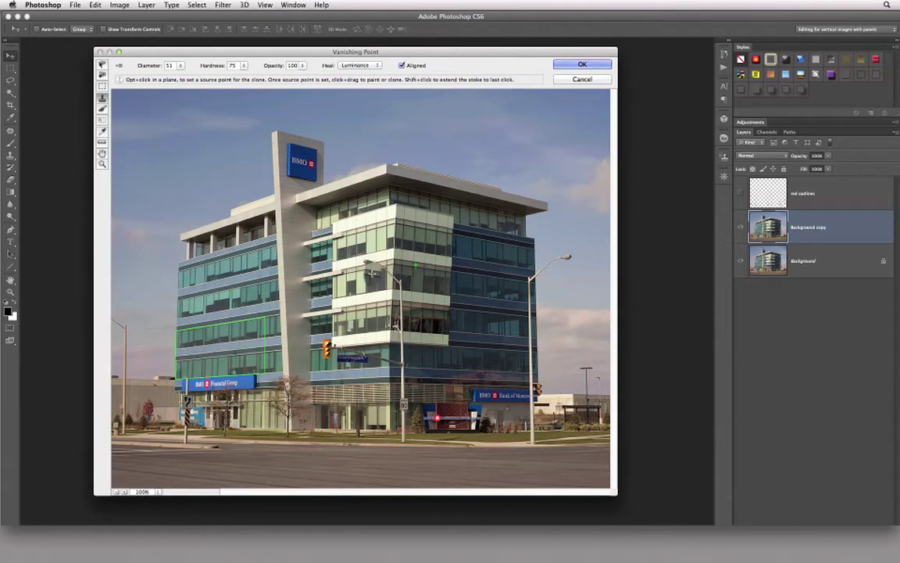
Create a second perspective plane behind the central street lamp, from the white band above it to the window row's lower edge, ending at the building corner.
{"action": "left_click", "coordinate": [102, 74]}
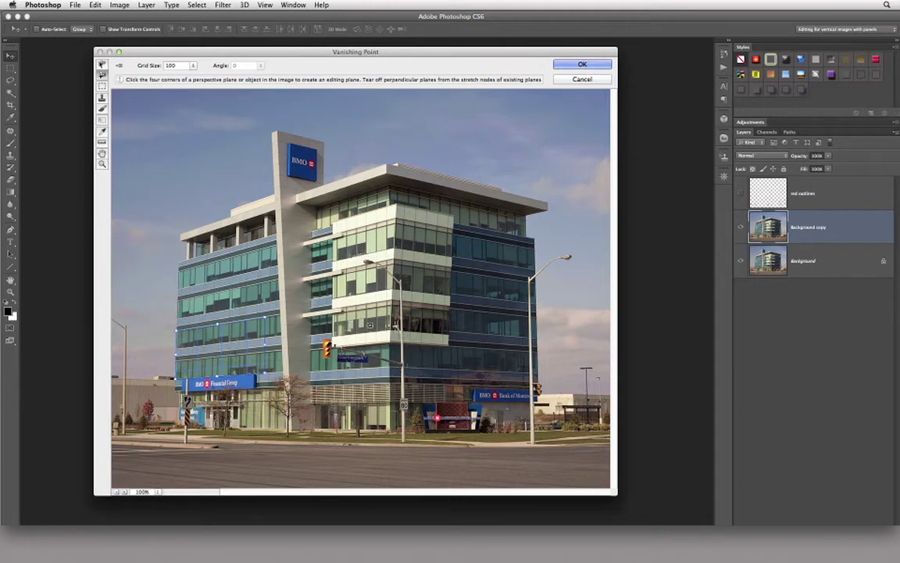
{"action": "key", "text": "super+equal"}
{"action": "key", "text": "super+equal"}
{"action": "key", "text": "super+equal"}
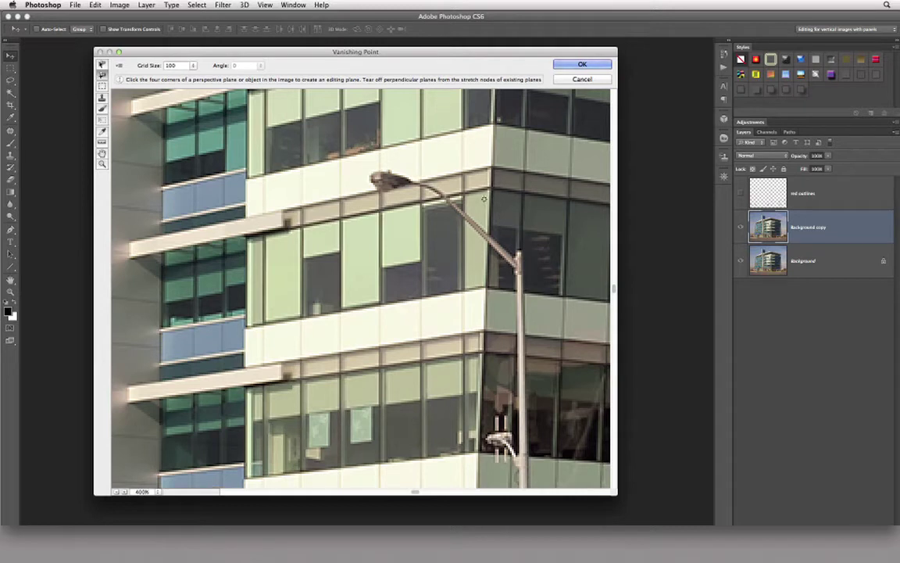
{"action": "left_click", "coordinate": [299, 167]}
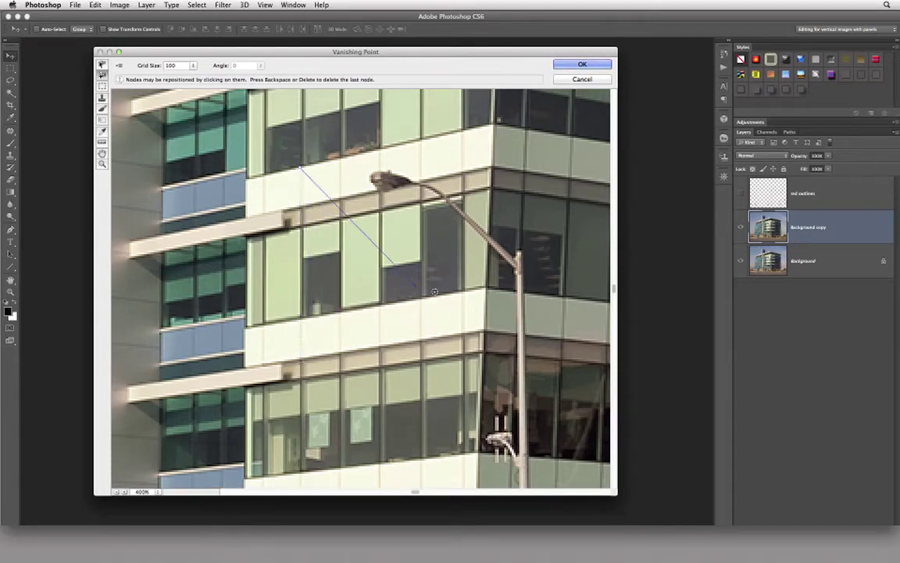
{"action": "left_click", "coordinate": [300, 321]}
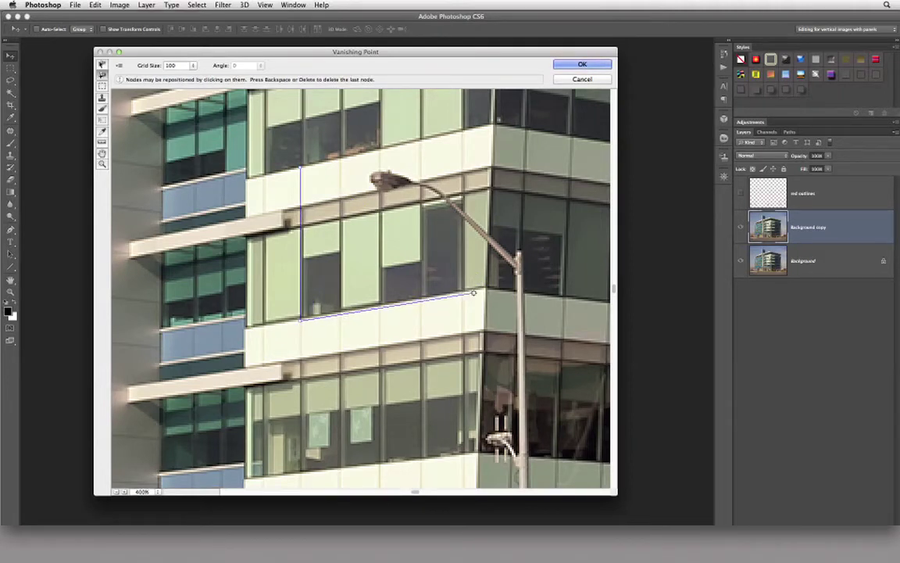
{"action": "left_click", "coordinate": [485, 288]}
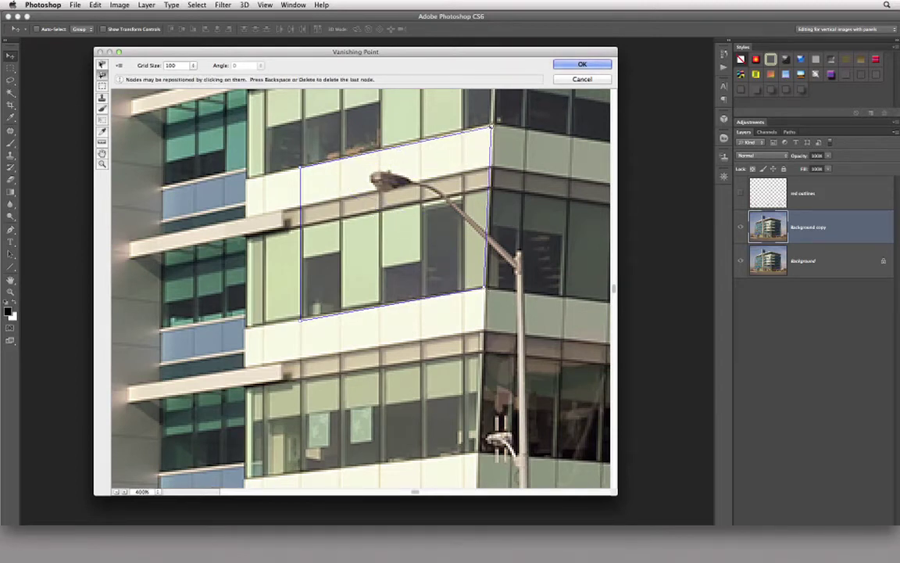
{"action": "left_click", "coordinate": [493, 124]}
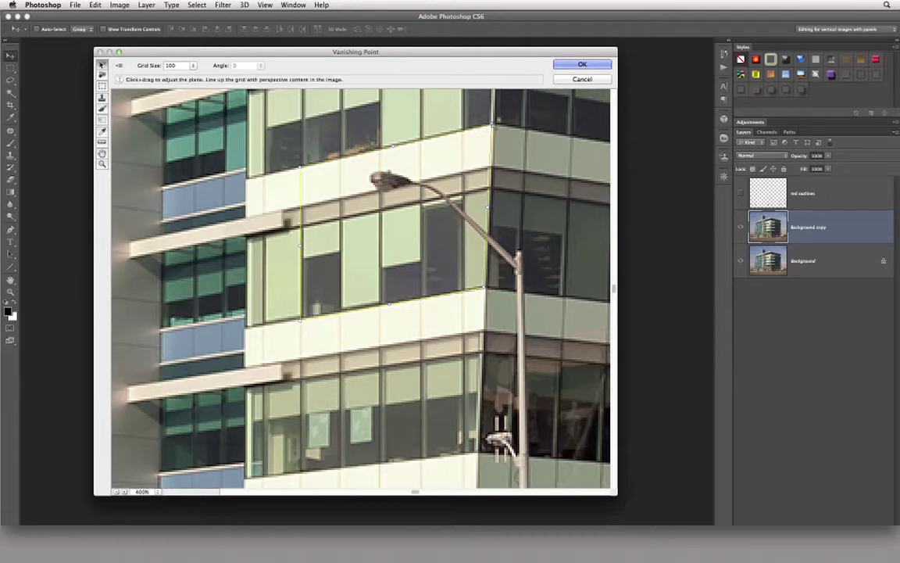
Extend the second plane's edge to the building corner, and set the Stamp tool's diameter to 21.
{"action": "left_click_drag", "start_coordinate": [494, 123], "coordinate": [485, 128]}
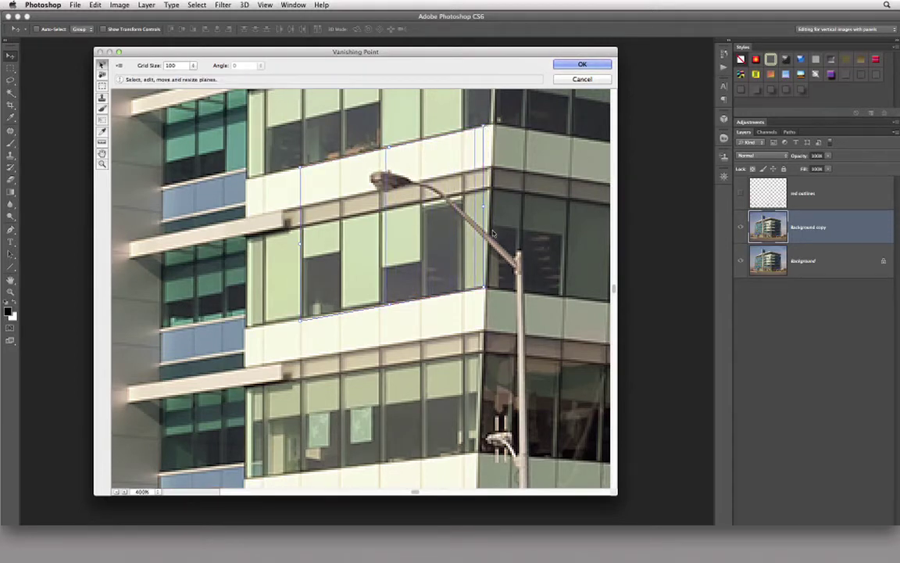
{"action": "left_click_drag", "start_coordinate": [485, 206], "coordinate": [493, 206]}
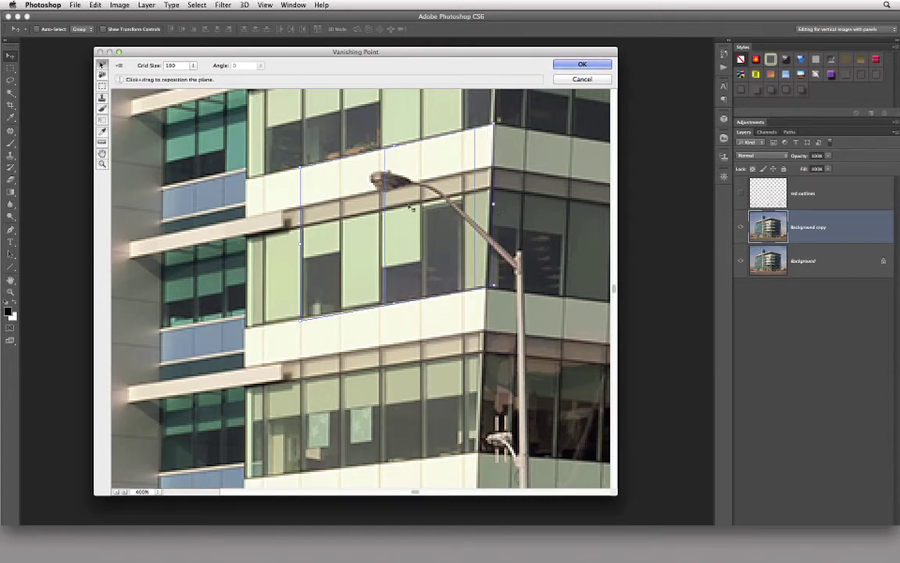
{"action": "left_click", "coordinate": [101, 98]}
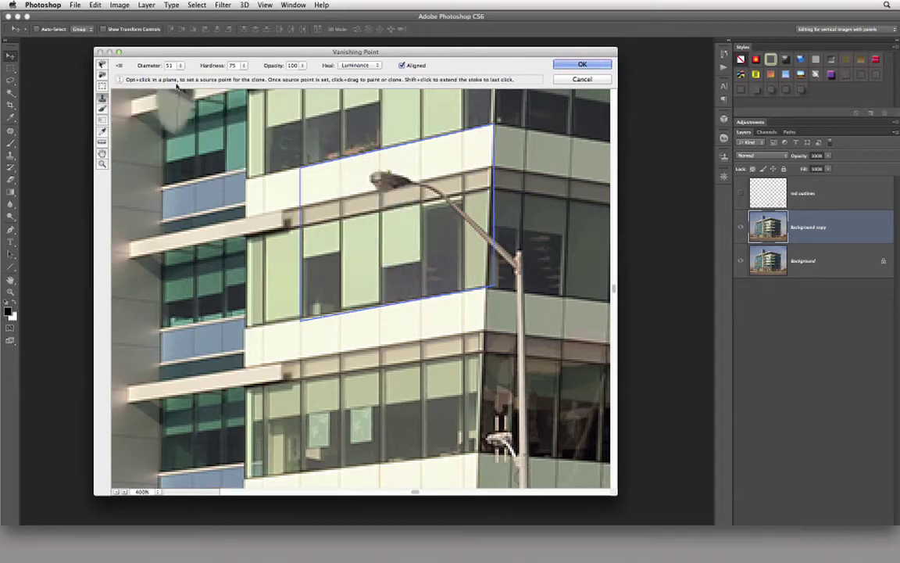
{"action": "left_click", "coordinate": [180, 66]}
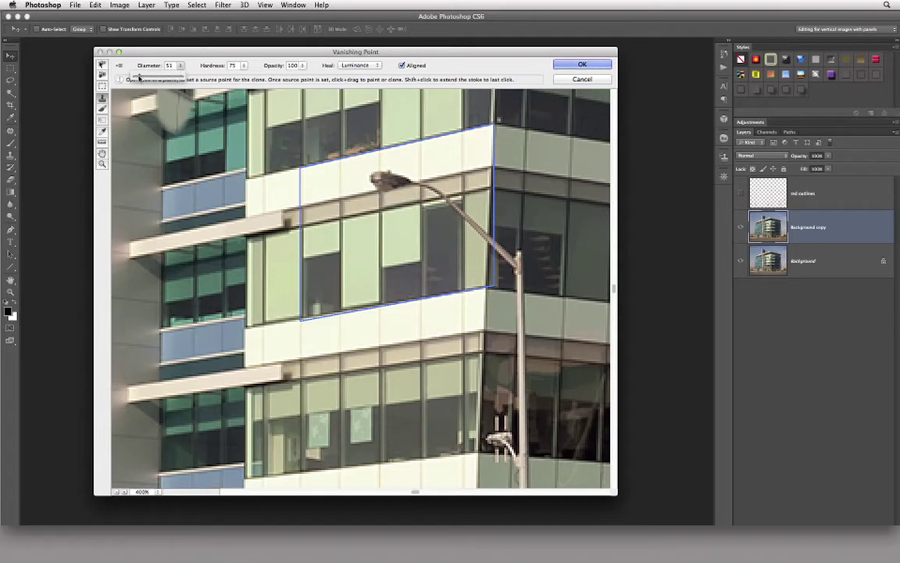
{"action": "left_click_drag", "start_coordinate": [139, 78], "coordinate": [136, 79]}
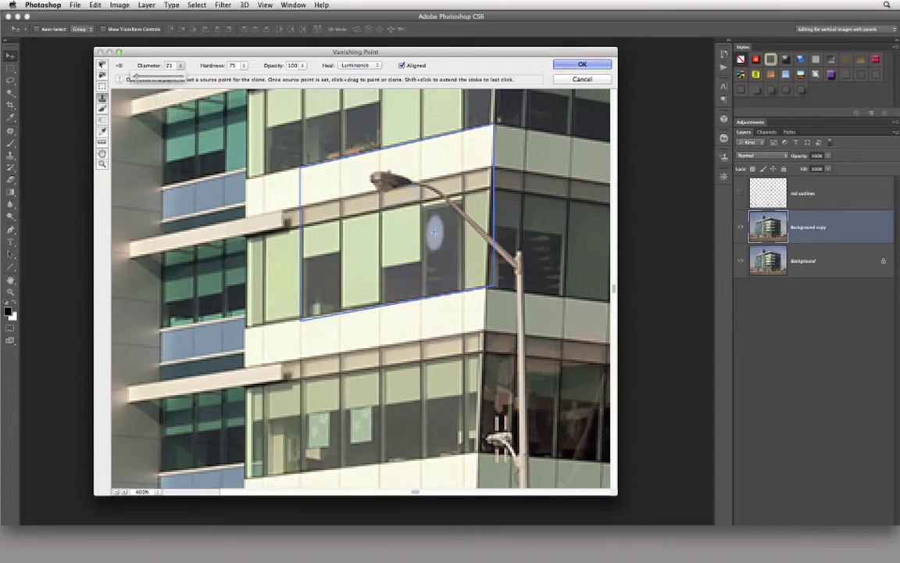
Try to clone the facade over the central street lamp's head, sampling the window frame's upper edge beside it.
{"action": "left_click", "coordinate": [366, 195], "text": "alt"}
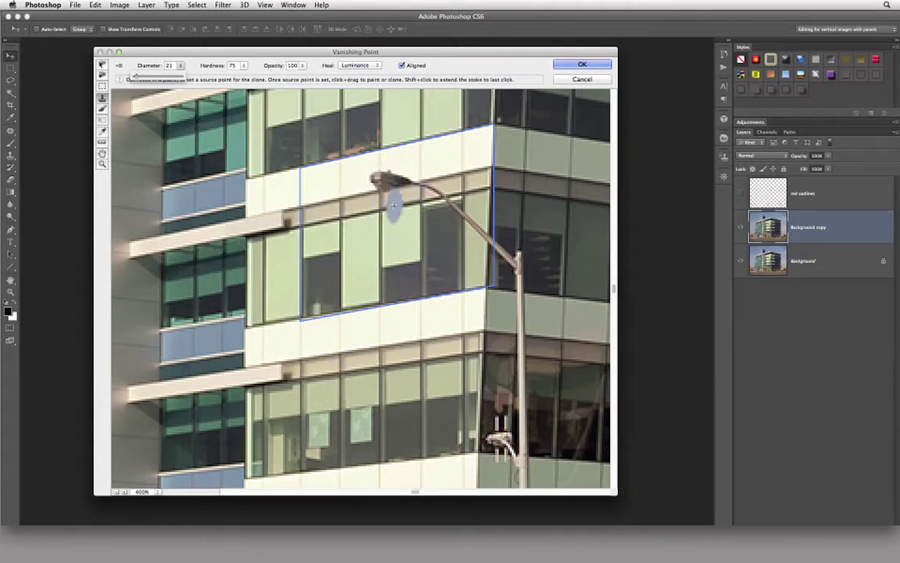
{"action": "key", "text": "alt"}
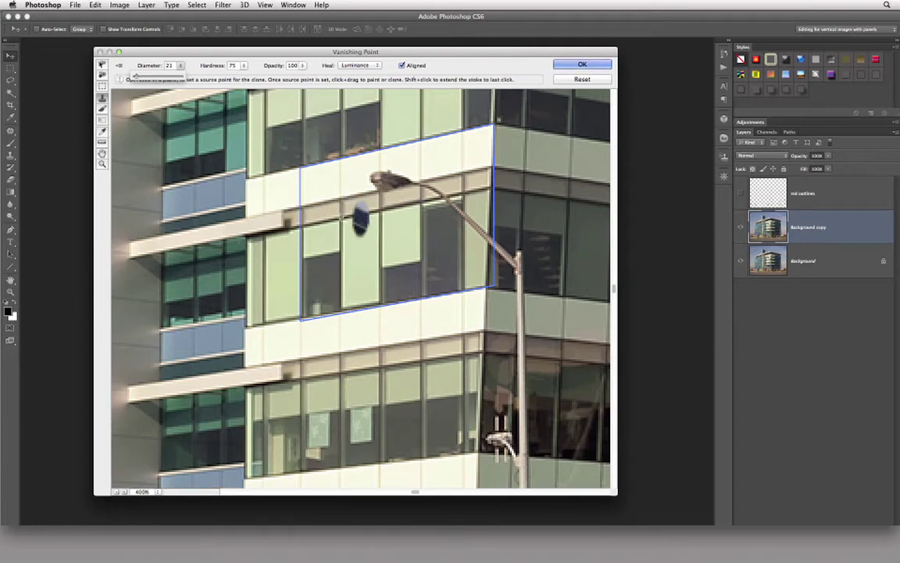
{"action": "left_click", "coordinate": [360, 221], "text": "alt"}
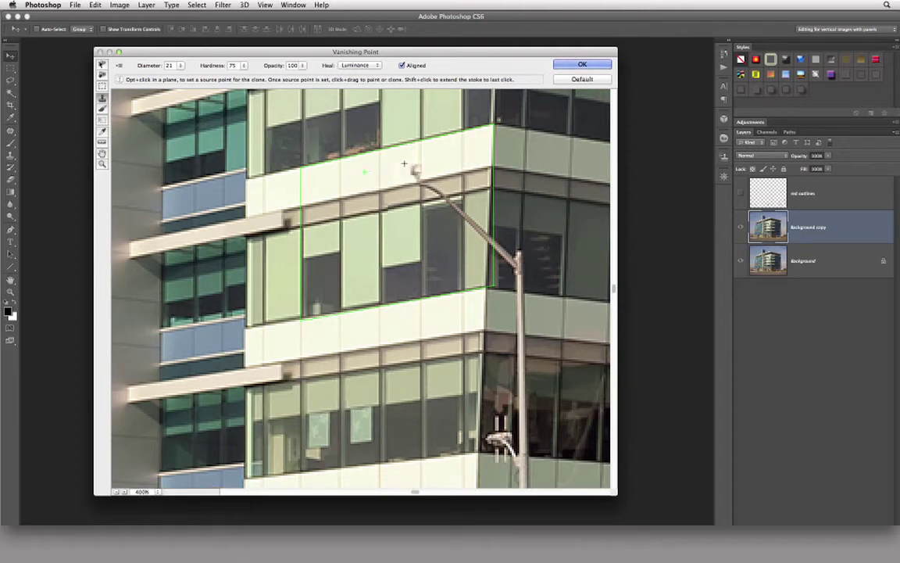
{"action": "key", "text": "alt"}
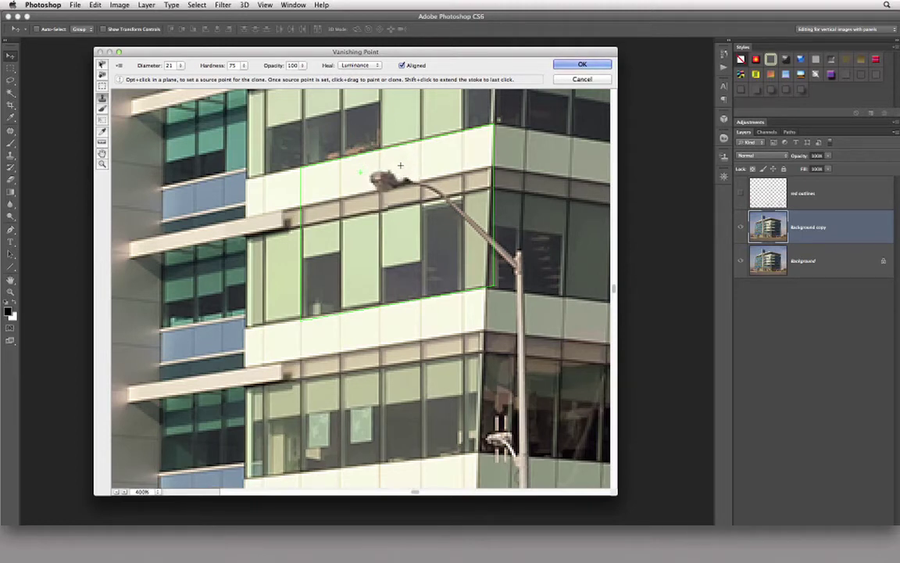
Sample the facade beside the central lamp and clone it over the lamp head and the arm as far as the building corner.
{"action": "left_click", "coordinate": [356, 180], "text": "alt"}
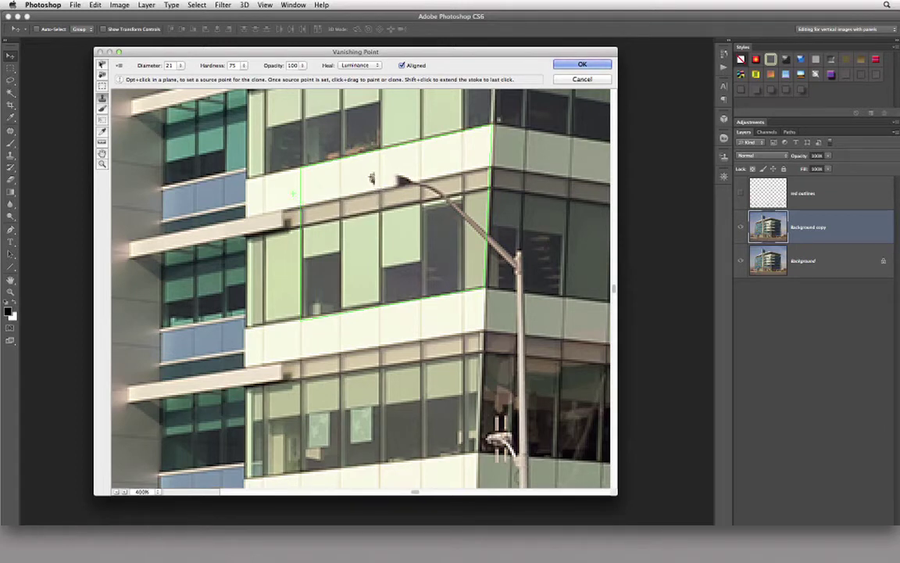
{"action": "left_click_drag", "start_coordinate": [400, 181], "coordinate": [422, 186]}
{"action": "mouse_move", "coordinate": [431, 190]}
{"action": "left_mouse_down"}
{"action": "mouse_move", "coordinate": [451, 202]}
{"action": "mouse_move", "coordinate": [459, 246]}
{"action": "left_mouse_up"}
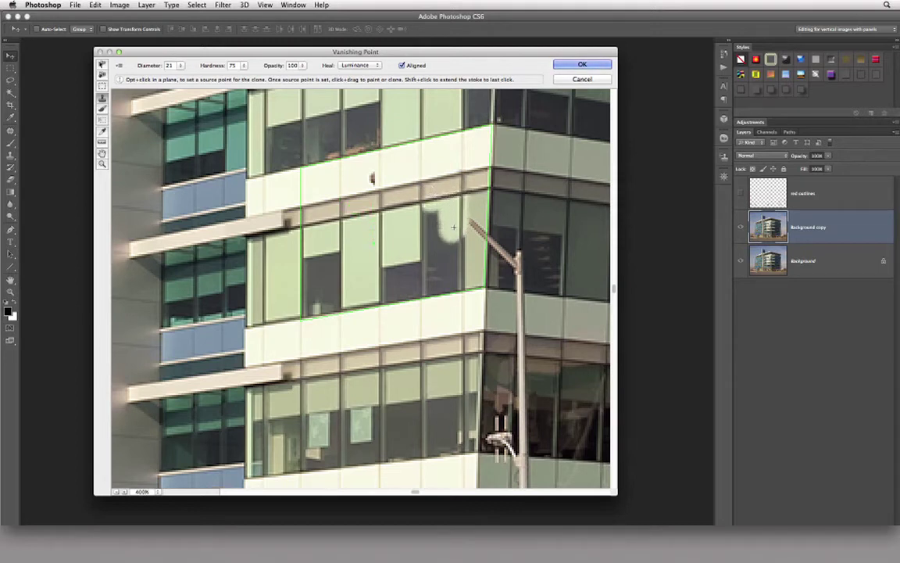
{"action": "mouse_move", "coordinate": [447, 210]}
{"action": "left_mouse_down"}
{"action": "mouse_move", "coordinate": [439, 266]}
{"action": "mouse_move", "coordinate": [454, 250]}
{"action": "mouse_move", "coordinate": [473, 277]}
{"action": "mouse_move", "coordinate": [438, 287]}
{"action": "mouse_move", "coordinate": [438, 246]}
{"action": "mouse_move", "coordinate": [460, 218]}
{"action": "mouse_move", "coordinate": [466, 243]}
{"action": "mouse_move", "coordinate": [470, 216]}
{"action": "mouse_move", "coordinate": [473, 280]}
{"action": "mouse_move", "coordinate": [475, 204]}
{"action": "mouse_move", "coordinate": [460, 228]}
{"action": "mouse_move", "coordinate": [371, 248]}
{"action": "left_mouse_up"}
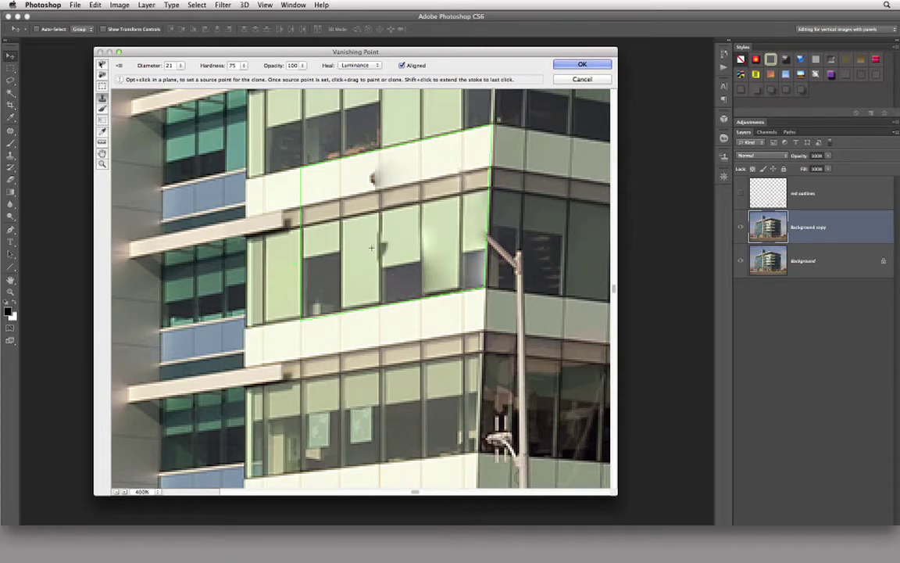
Resample the upper edge of the white band and clone it over the leftover spot of the lamp head.
{"action": "left_click", "coordinate": [351, 188]}
{"action": "left_click", "coordinate": [341, 166], "text": "alt"}
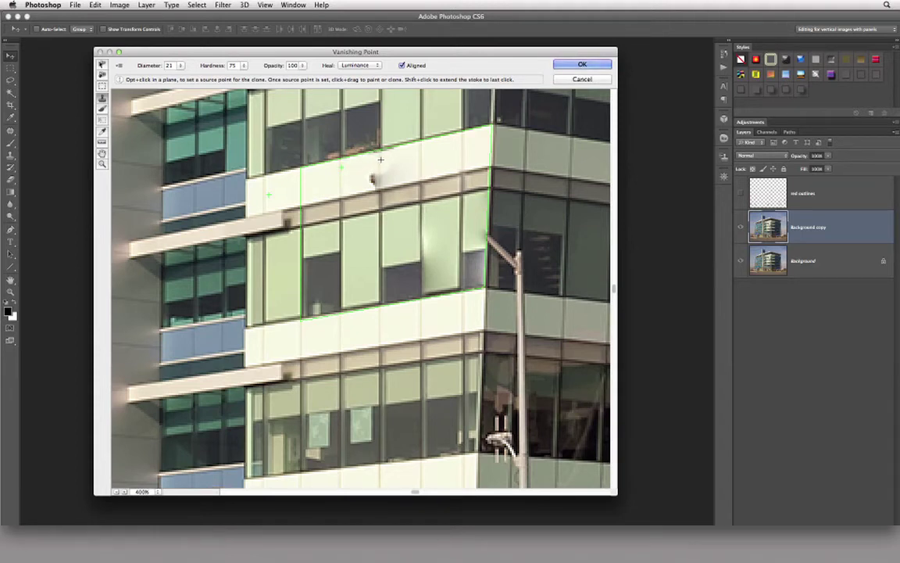
{"action": "left_click", "coordinate": [377, 176]}
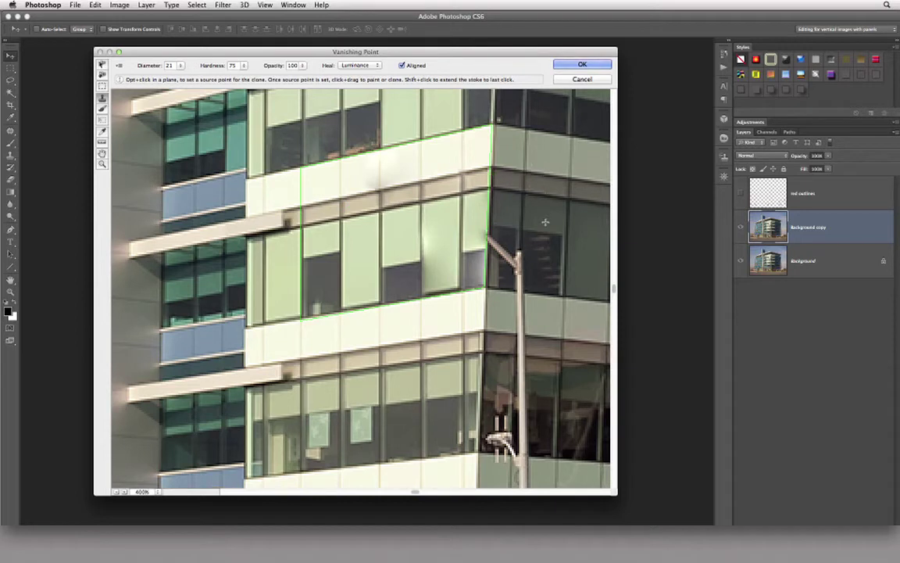
Create a third perspective plane on the shaded facade behind the lamp pole, from the brown band above the upper windows to the lowest ledge.
{"action": "key", "text": "h"}
{"action": "mouse_move", "coordinate": [555, 235]}
{"action": "left_mouse_down"}
{"action": "mouse_move", "coordinate": [399, 266]}
{"action": "mouse_move", "coordinate": [354, 246]}
{"action": "left_mouse_up"}
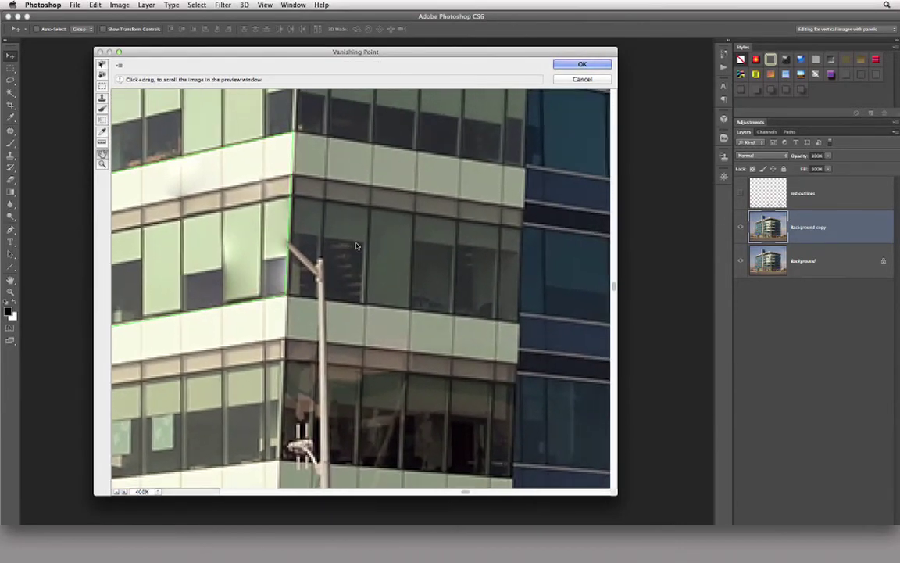
{"action": "key", "text": "s"}
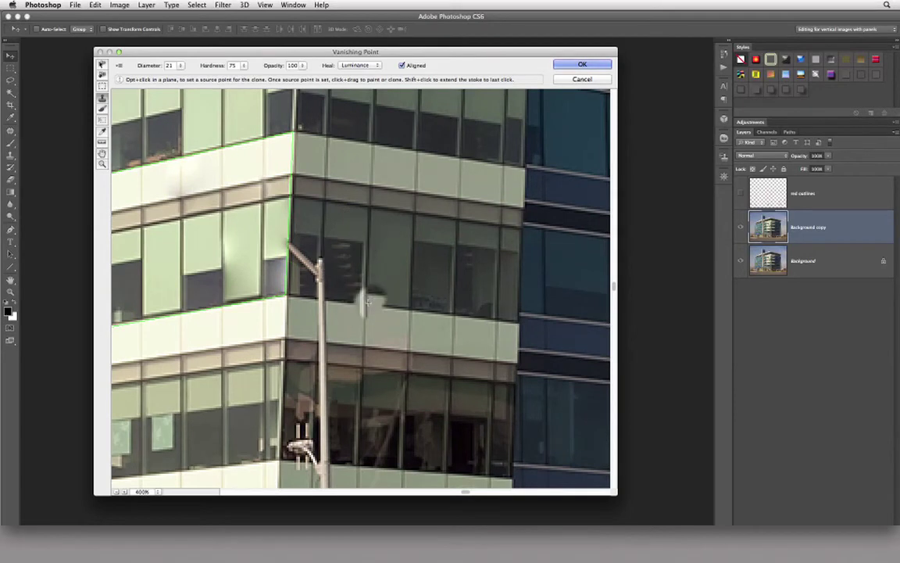
{"action": "left_click", "coordinate": [103, 76]}
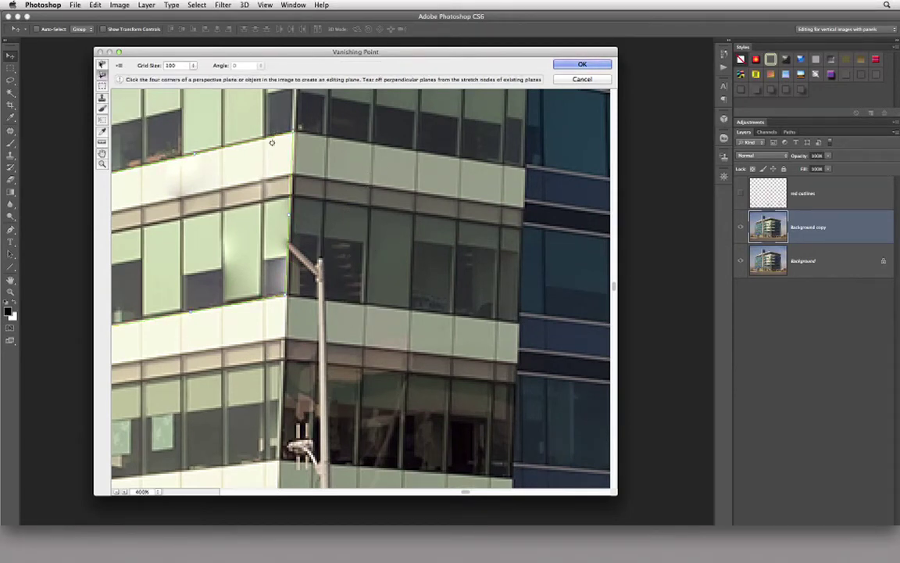
{"action": "left_click", "coordinate": [102, 65]}
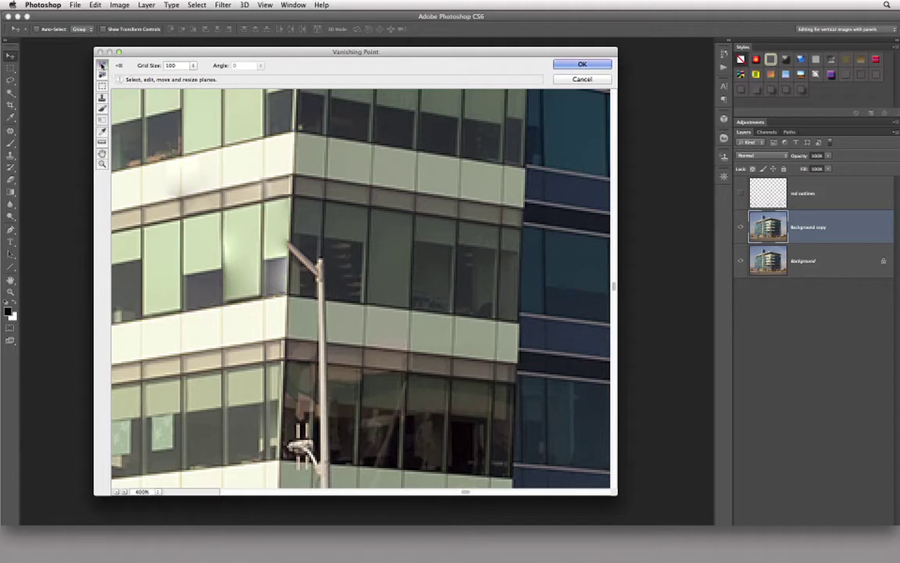
{"action": "left_click", "coordinate": [102, 75]}
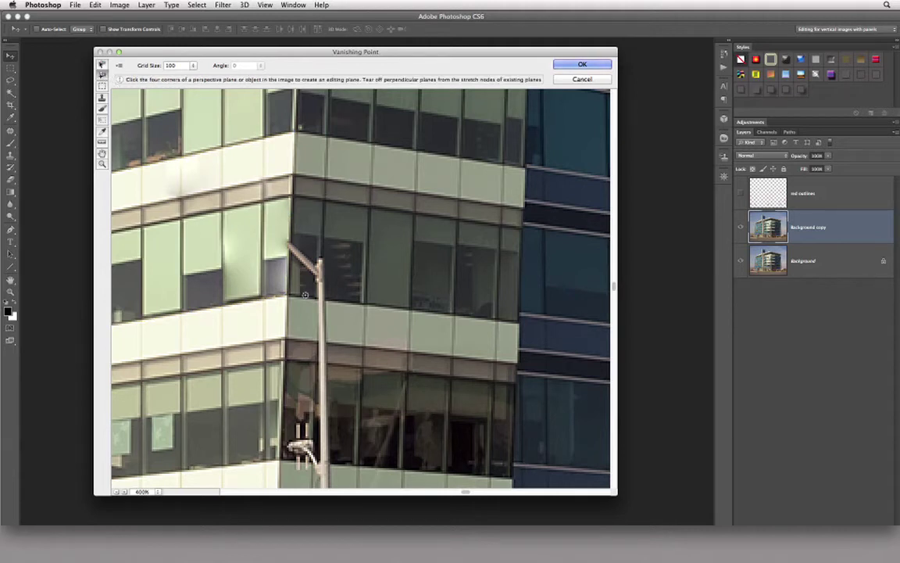
{"action": "left_click", "coordinate": [296, 175]}
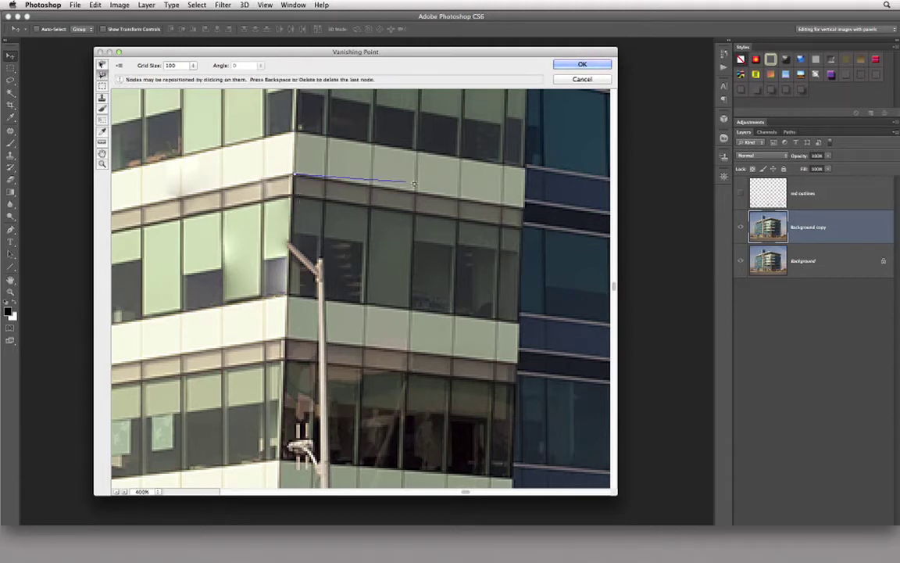
{"action": "left_click", "coordinate": [503, 203]}
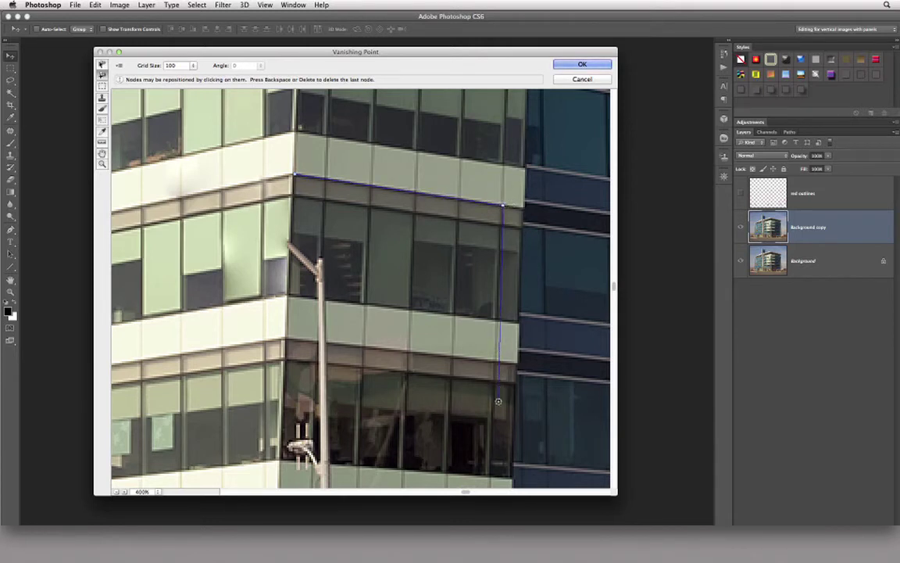
{"action": "key", "text": "space"}
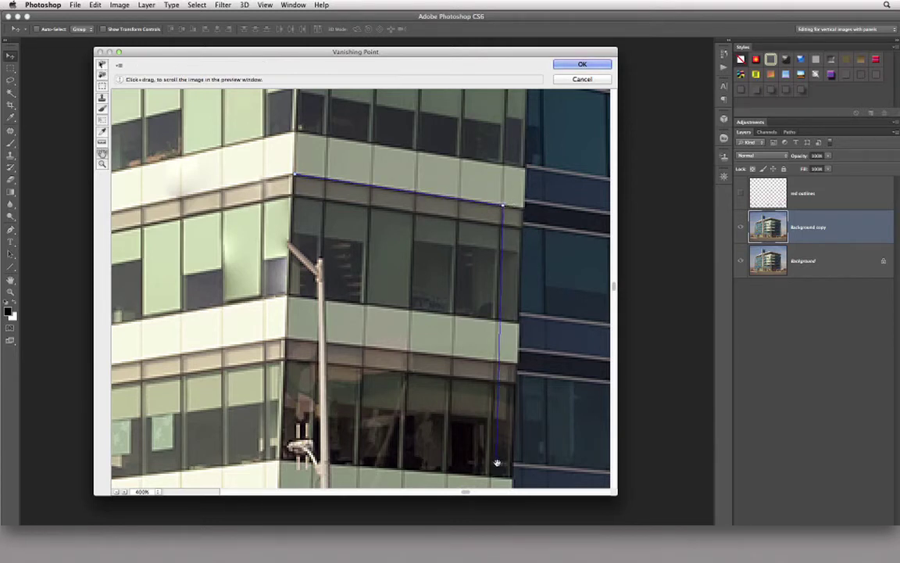
{"action": "left_click_drag", "start_coordinate": [497, 464], "coordinate": [500, 328]}
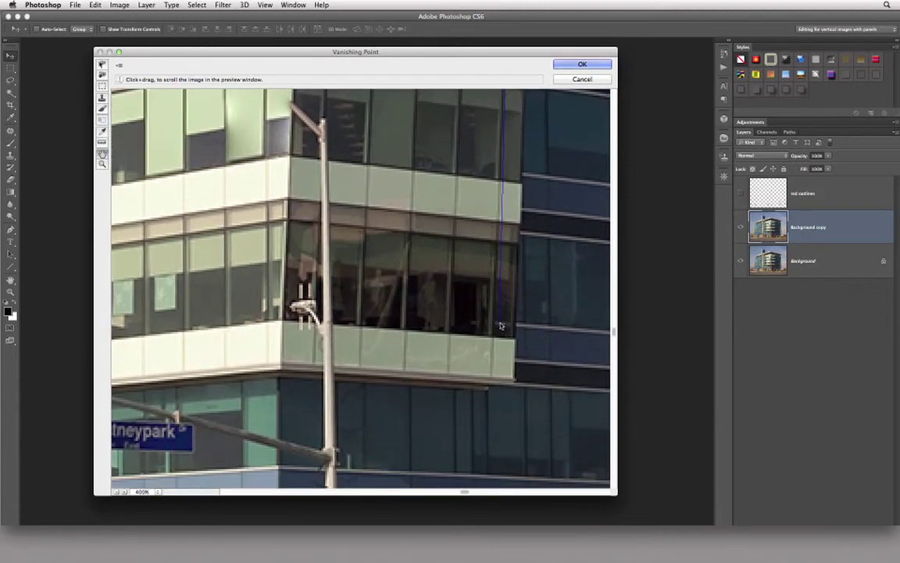
{"action": "left_click", "coordinate": [497, 385]}
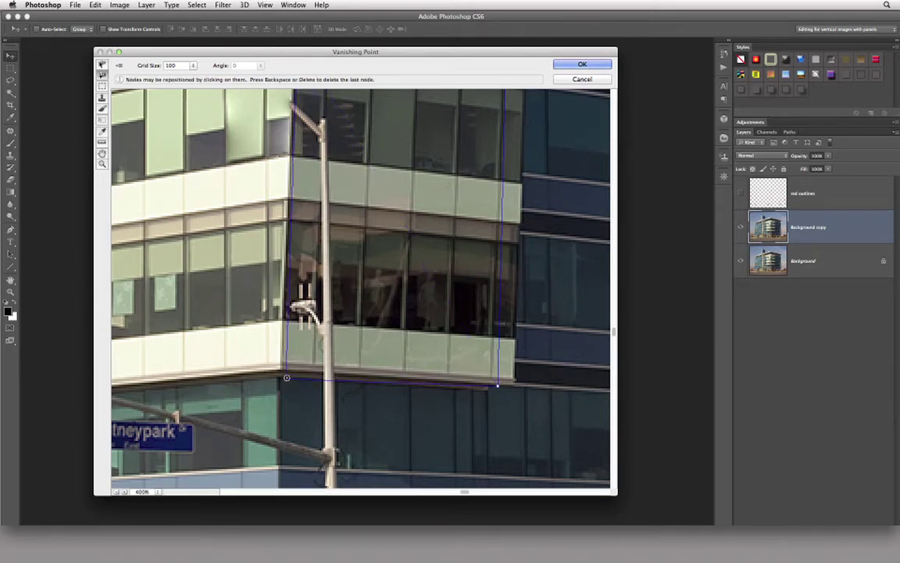
{"action": "left_click", "coordinate": [289, 377]}
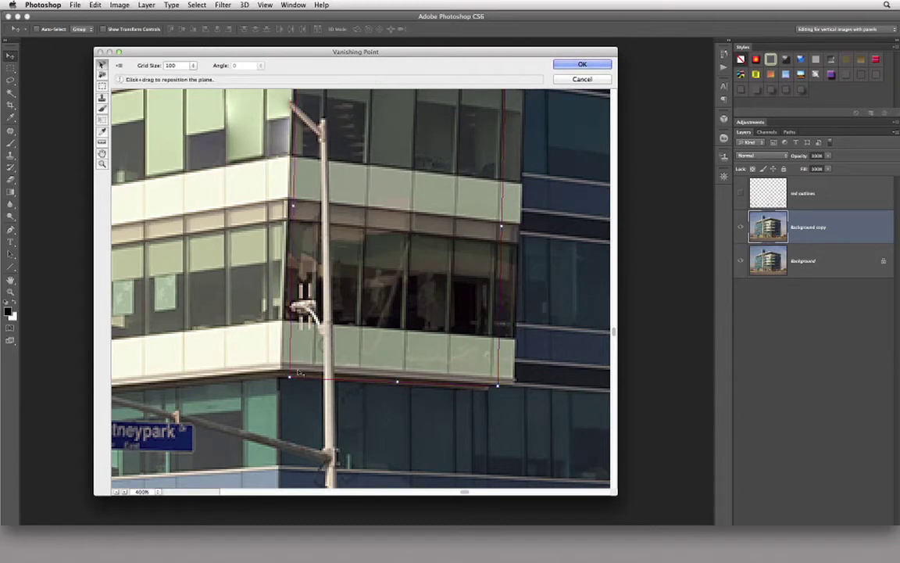
Correct the third plane's lower corner to get a valid grid and extend its near edge to the building corner.
{"action": "key", "text": "h"}
{"action": "left_click_drag", "start_coordinate": [551, 210], "coordinate": [553, 248]}
{"action": "key", "text": "v"}
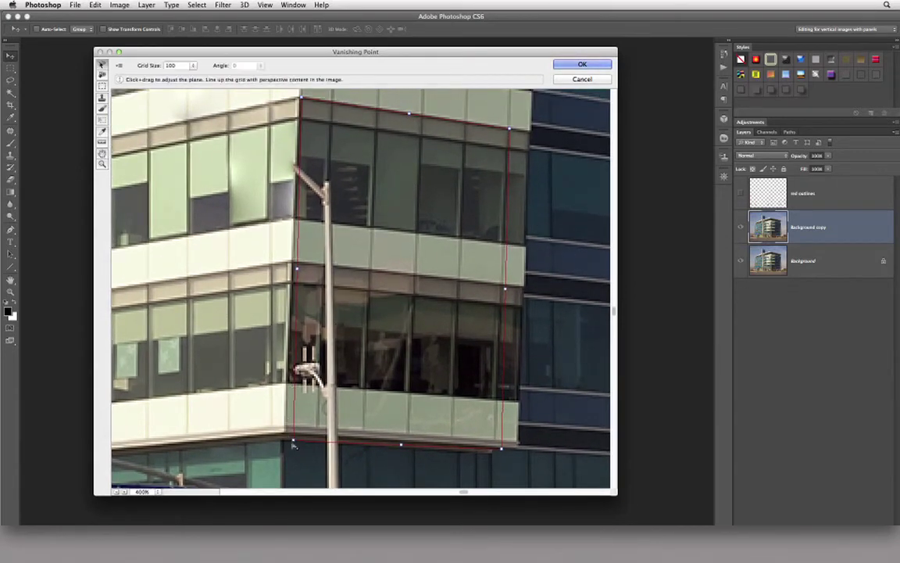
{"action": "left_click_drag", "start_coordinate": [294, 442], "coordinate": [294, 448]}
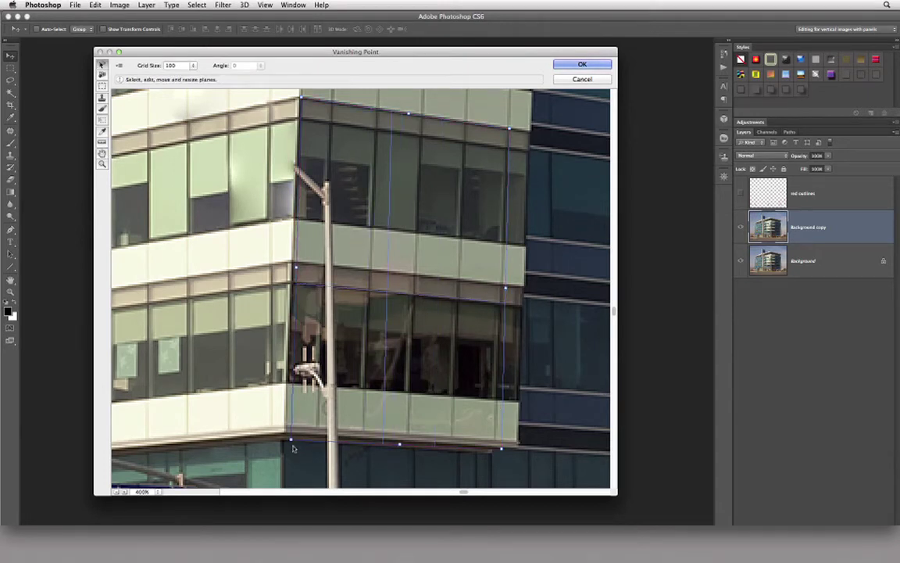
{"action": "left_click_drag", "start_coordinate": [295, 268], "coordinate": [289, 275]}
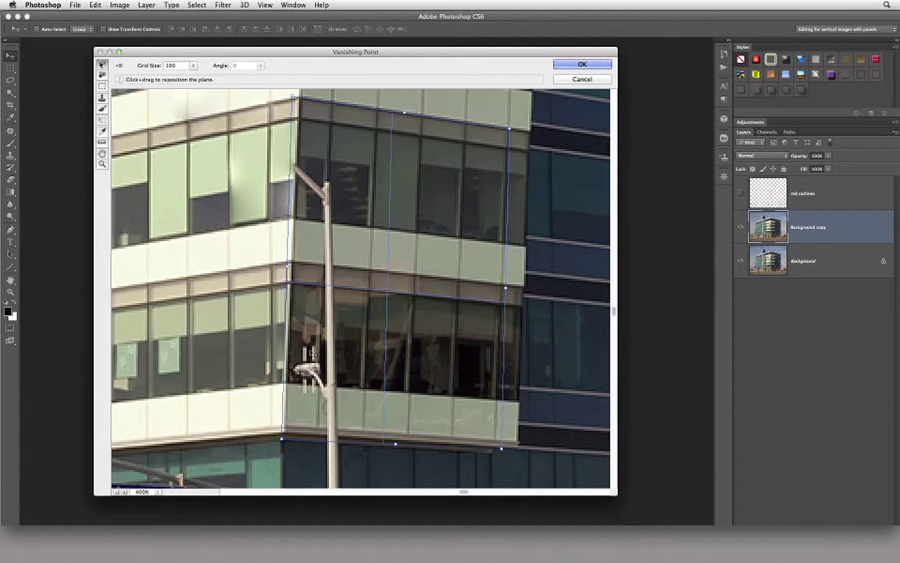
Activate the Stamp tool and set its Heal option to On.
{"action": "left_click", "coordinate": [102, 97]}
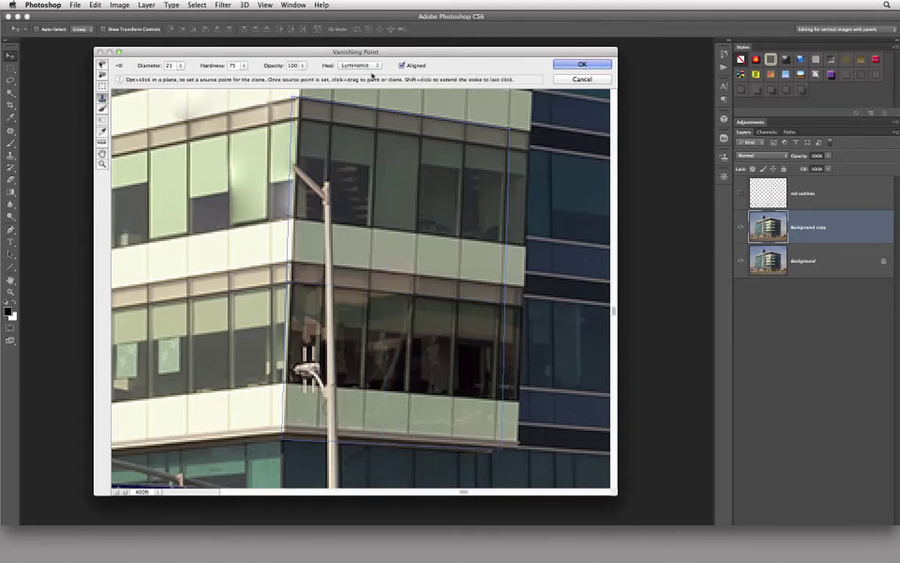
{"action": "left_click", "coordinate": [360, 66]}
{"action": "left_click", "coordinate": [316, 57]}
Try to clone the shaded facade over the pole and lower lamp, sampling the base of a window divider, and undo the strokes.
{"action": "key", "text": "alt"}
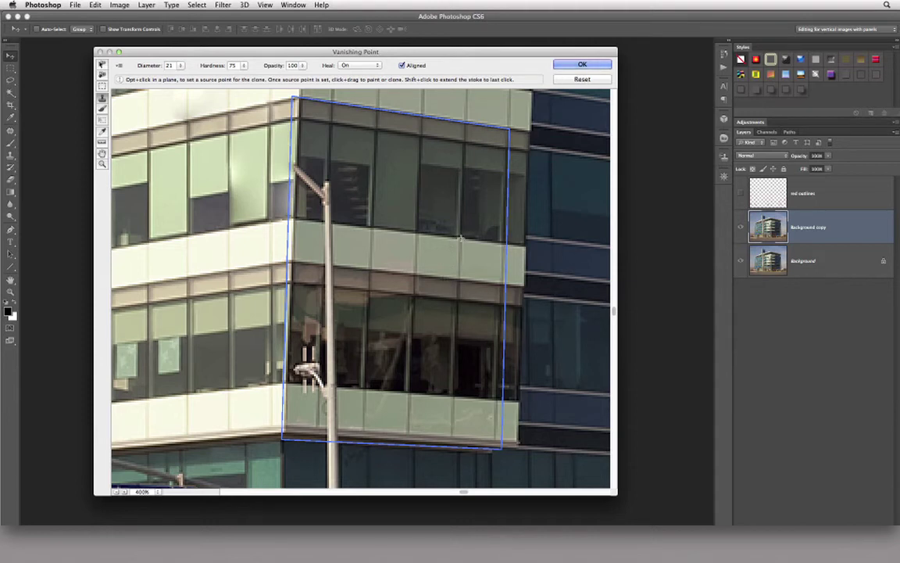
{"action": "left_click", "coordinate": [459, 239], "text": "alt"}
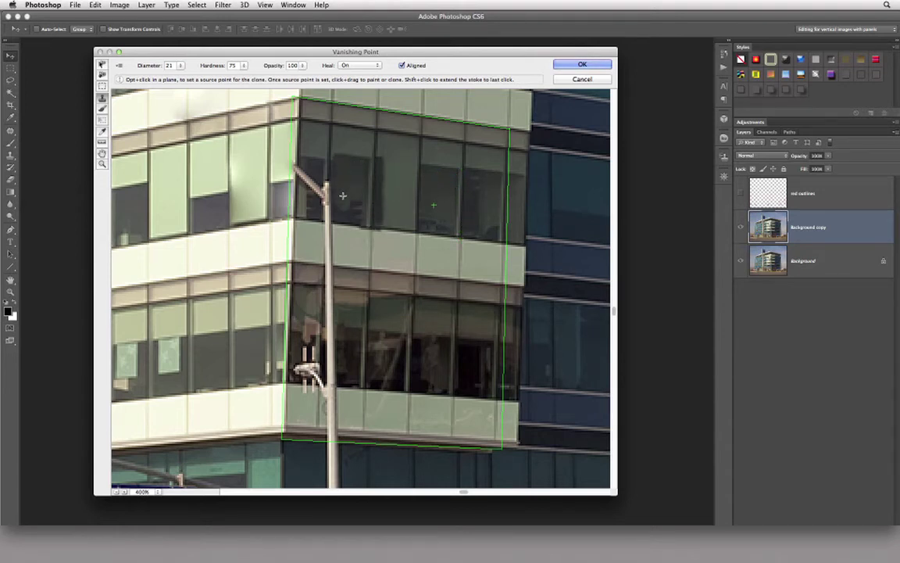
{"action": "mouse_move", "coordinate": [327, 195]}
{"action": "left_mouse_down"}
{"action": "mouse_move", "coordinate": [333, 248]}
{"action": "mouse_move", "coordinate": [311, 178]}
{"action": "left_mouse_up"}
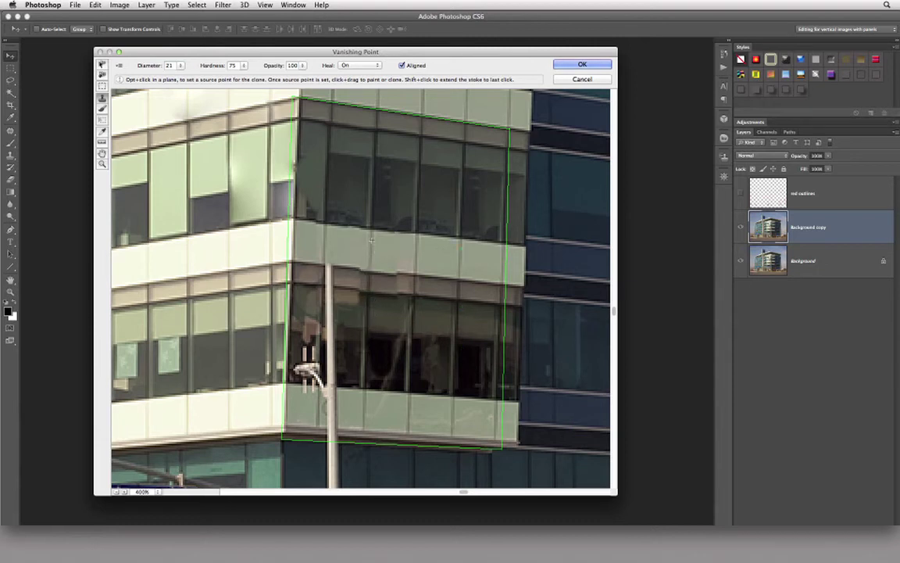
{"action": "left_click_drag", "start_coordinate": [348, 254], "coordinate": [328, 293]}
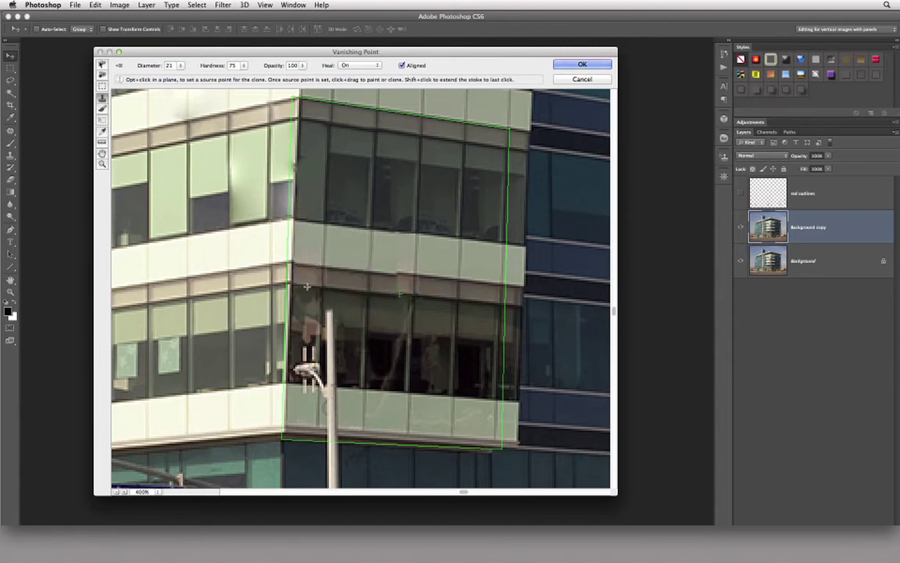
{"action": "mouse_move", "coordinate": [307, 296]}
{"action": "left_mouse_down"}
{"action": "mouse_move", "coordinate": [306, 339]}
{"action": "mouse_move", "coordinate": [319, 342]}
{"action": "mouse_move", "coordinate": [312, 316]}
{"action": "mouse_move", "coordinate": [324, 328]}
{"action": "mouse_move", "coordinate": [336, 309]}
{"action": "left_mouse_up"}
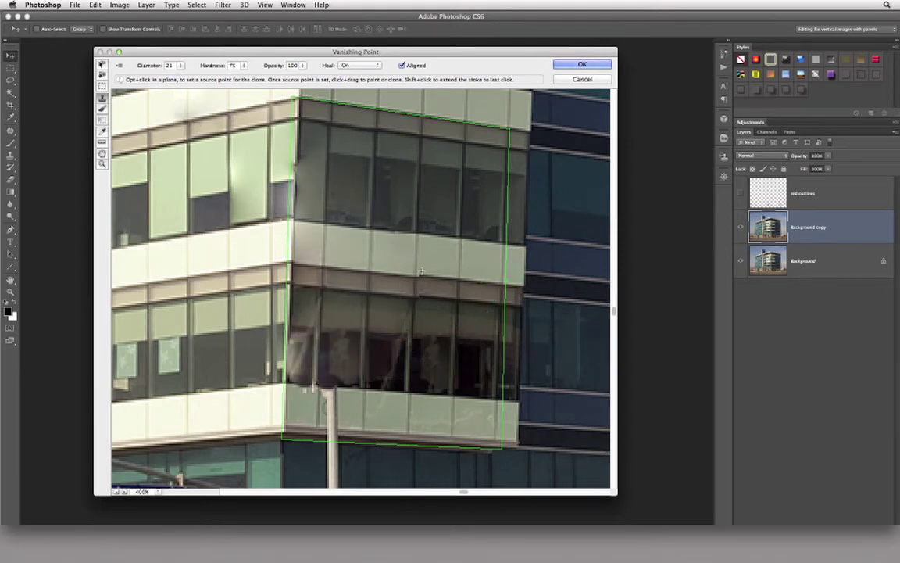
{"action": "key", "text": "super+z"}
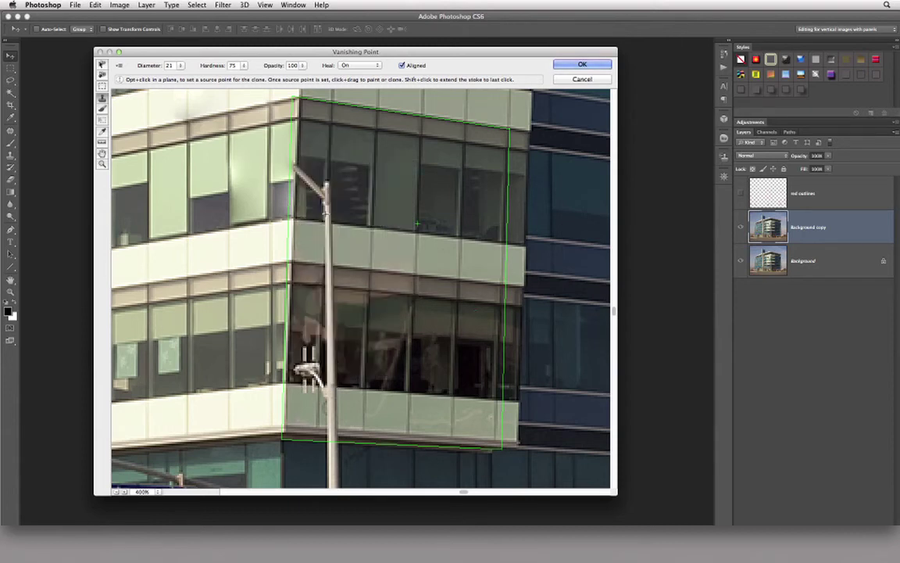
Try cloning the shaded facade over the pole and lamp with Heal set to Luminance, sampling the top of a window divider, and undo the strokes.
{"action": "left_click", "coordinate": [363, 65]}
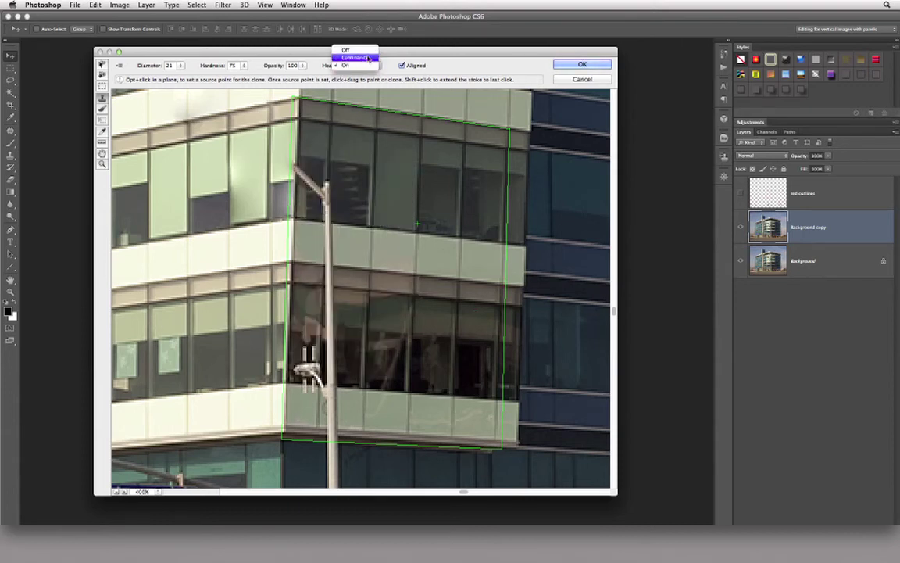
{"action": "left_click", "coordinate": [360, 75]}
{"action": "key", "text": "alt"}
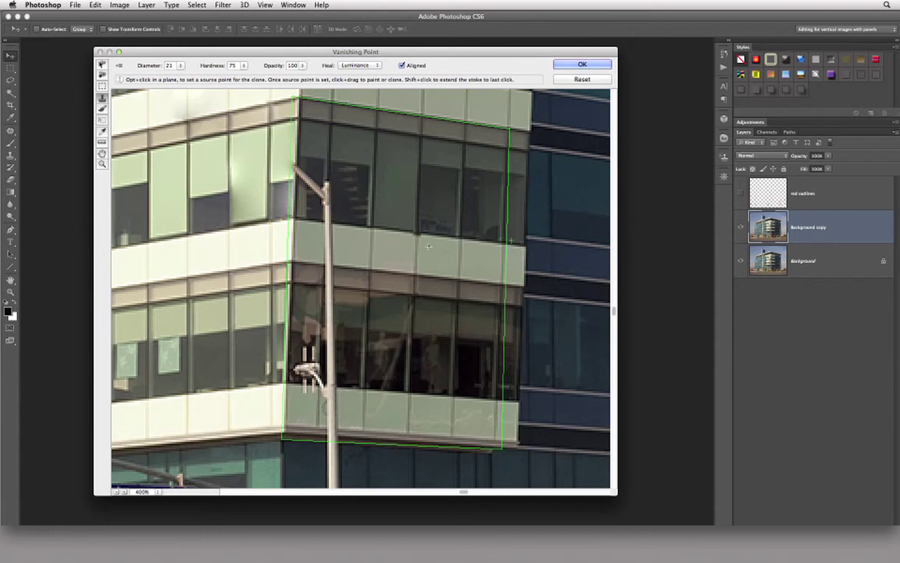
{"action": "left_click", "coordinate": [464, 141], "text": "alt"}
{"action": "mouse_move", "coordinate": [315, 118]}
{"action": "left_mouse_down"}
{"action": "mouse_move", "coordinate": [280, 153]}
{"action": "mouse_move", "coordinate": [290, 168]}
{"action": "mouse_move", "coordinate": [334, 180]}
{"action": "left_mouse_up"}
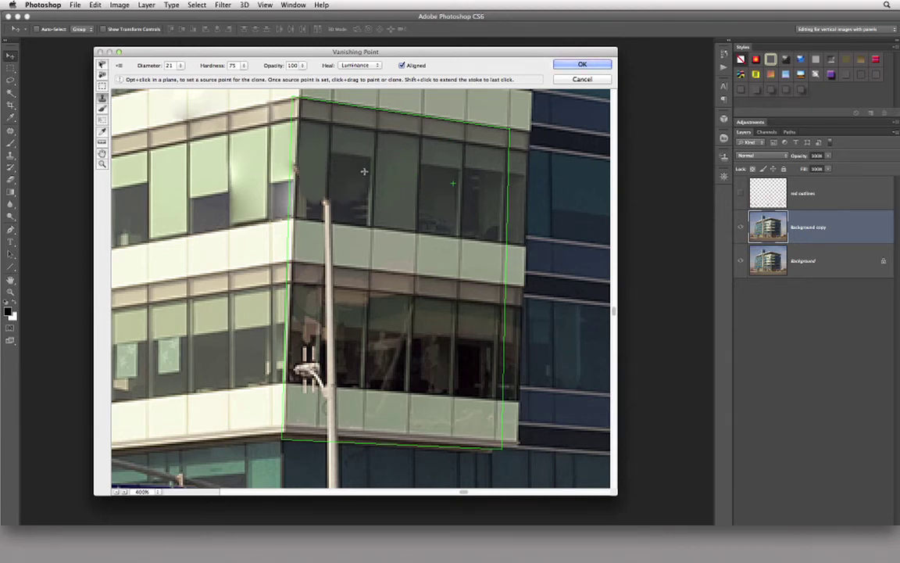
{"action": "left_click_drag", "start_coordinate": [344, 214], "coordinate": [297, 191]}
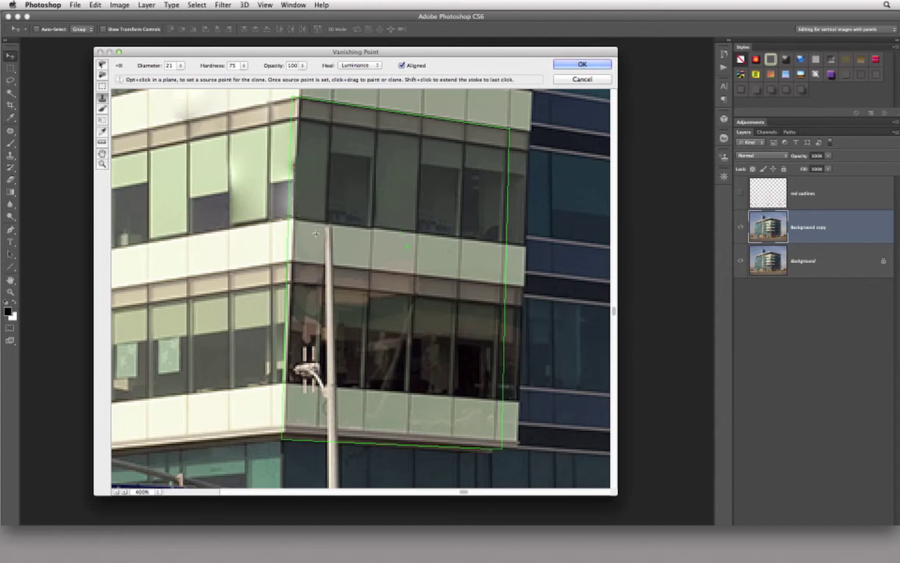
{"action": "mouse_move", "coordinate": [295, 219]}
{"action": "left_mouse_down"}
{"action": "mouse_move", "coordinate": [332, 226]}
{"action": "mouse_move", "coordinate": [309, 282]}
{"action": "mouse_move", "coordinate": [321, 279]}
{"action": "mouse_move", "coordinate": [327, 255]}
{"action": "mouse_move", "coordinate": [336, 301]}
{"action": "mouse_move", "coordinate": [357, 299]}
{"action": "mouse_move", "coordinate": [350, 358]}
{"action": "mouse_move", "coordinate": [344, 341]}
{"action": "mouse_move", "coordinate": [313, 345]}
{"action": "mouse_move", "coordinate": [307, 309]}
{"action": "mouse_move", "coordinate": [305, 353]}
{"action": "mouse_move", "coordinate": [300, 308]}
{"action": "mouse_move", "coordinate": [301, 369]}
{"action": "mouse_move", "coordinate": [332, 374]}
{"action": "mouse_move", "coordinate": [330, 407]}
{"action": "mouse_move", "coordinate": [315, 381]}
{"action": "mouse_move", "coordinate": [305, 385]}
{"action": "mouse_move", "coordinate": [301, 403]}
{"action": "mouse_move", "coordinate": [327, 410]}
{"action": "left_mouse_up"}
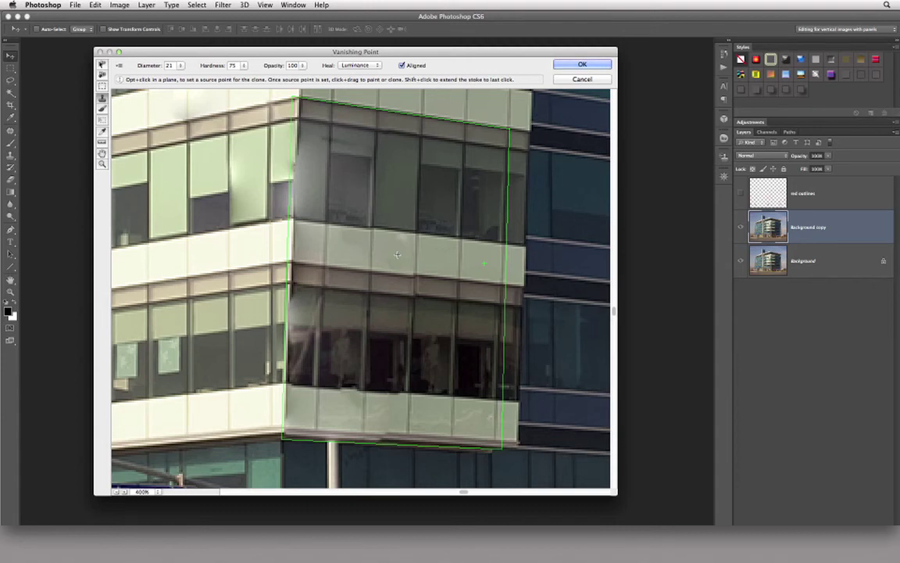
{"action": "key", "text": "super+z"}
Set Heal to Off and clone the shaded facade over the pole and lower lamp, sampling the top of the rightmost full window divider.
{"action": "left_click", "coordinate": [358, 66]}
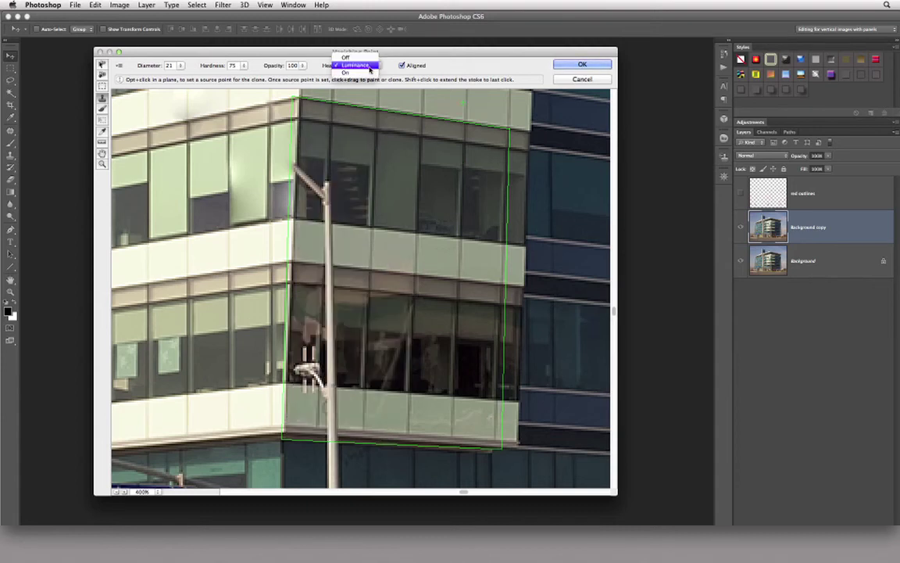
{"action": "left_click", "coordinate": [372, 73]}
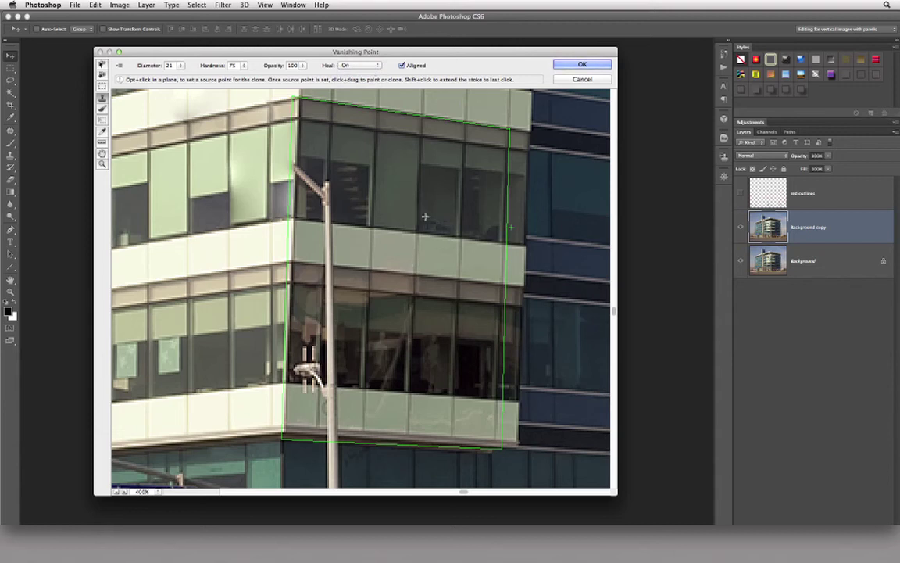
{"action": "left_click", "coordinate": [359, 65]}
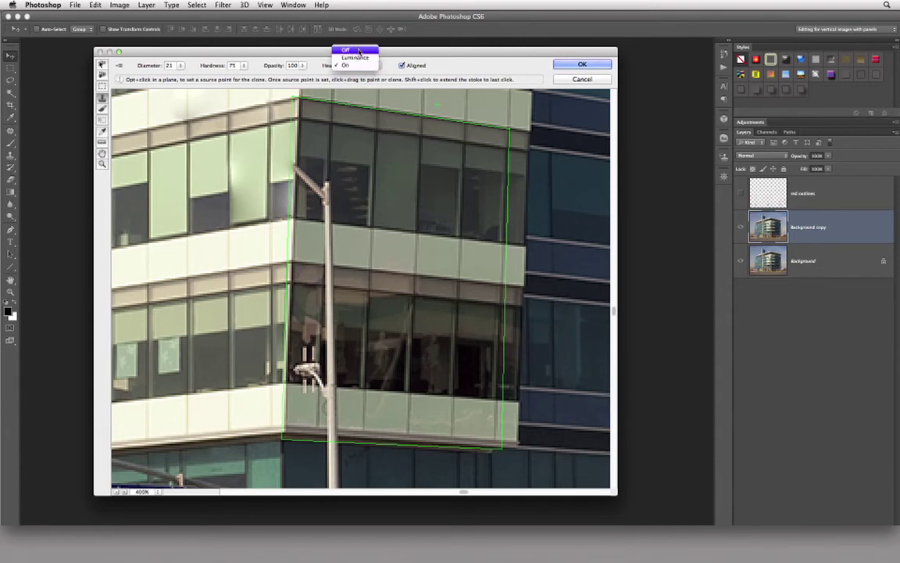
{"action": "left_click", "coordinate": [344, 45]}
{"action": "key", "text": "alt"}
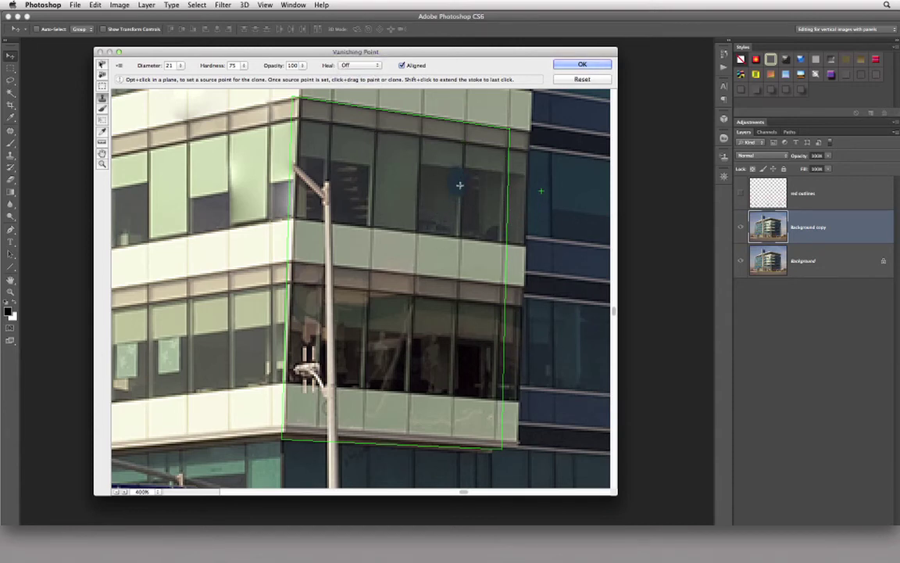
{"action": "left_click", "coordinate": [463, 141], "text": "alt"}
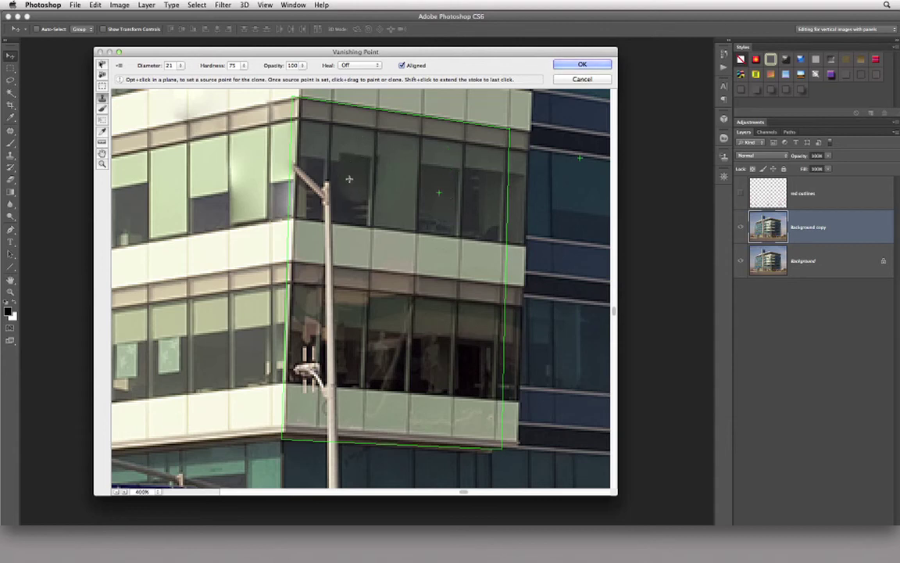
{"action": "mouse_move", "coordinate": [312, 146]}
{"action": "left_mouse_down"}
{"action": "mouse_move", "coordinate": [308, 195]}
{"action": "mouse_move", "coordinate": [324, 181]}
{"action": "mouse_move", "coordinate": [332, 208]}
{"action": "mouse_move", "coordinate": [333, 186]}
{"action": "mouse_move", "coordinate": [357, 221]}
{"action": "mouse_move", "coordinate": [362, 173]}
{"action": "mouse_move", "coordinate": [358, 248]}
{"action": "mouse_move", "coordinate": [340, 267]}
{"action": "mouse_move", "coordinate": [318, 254]}
{"action": "mouse_move", "coordinate": [306, 217]}
{"action": "mouse_move", "coordinate": [303, 308]}
{"action": "mouse_move", "coordinate": [309, 272]}
{"action": "mouse_move", "coordinate": [324, 265]}
{"action": "mouse_move", "coordinate": [333, 275]}
{"action": "mouse_move", "coordinate": [331, 380]}
{"action": "mouse_move", "coordinate": [311, 383]}
{"action": "mouse_move", "coordinate": [304, 358]}
{"action": "mouse_move", "coordinate": [298, 376]}
{"action": "mouse_move", "coordinate": [304, 352]}
{"action": "mouse_move", "coordinate": [295, 429]}
{"action": "mouse_move", "coordinate": [328, 426]}
{"action": "left_mouse_up"}
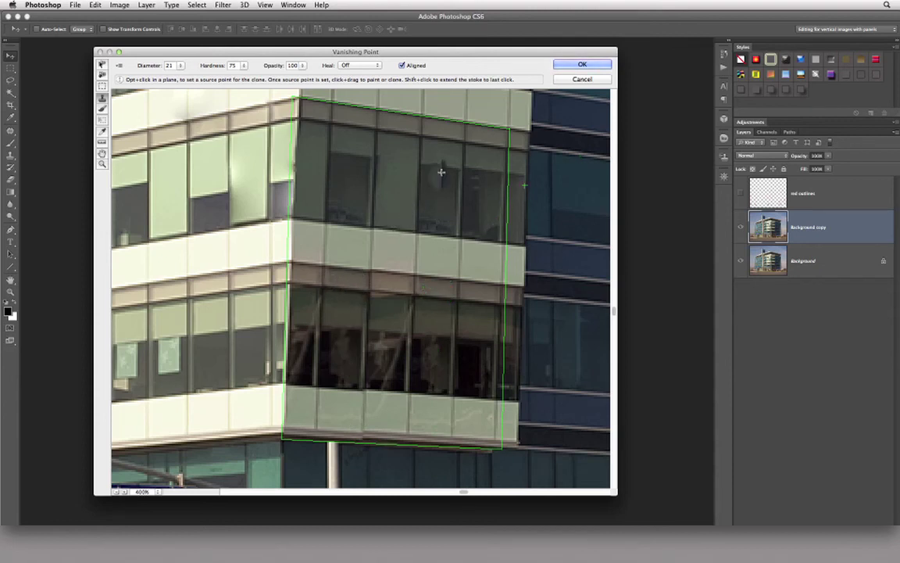
{"action": "left_click", "coordinate": [442, 140]}
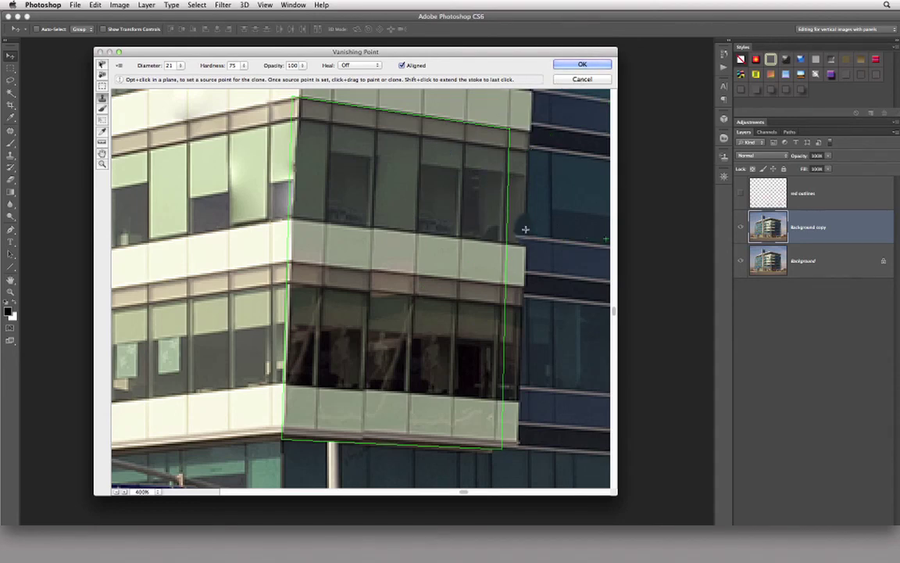
Accept the Vanishing Point retouching and return to the building photo.
{"action": "key", "text": "h"}
{"action": "left_click_drag", "start_coordinate": [534, 208], "coordinate": [313, 263]}
{"action": "left_click_drag", "start_coordinate": [402, 264], "coordinate": [359, 163]}
{"action": "left_click_drag", "start_coordinate": [366, 335], "coordinate": [326, 217]}
{"action": "key", "text": "s"}
{"action": "left_click", "coordinate": [578, 64]}
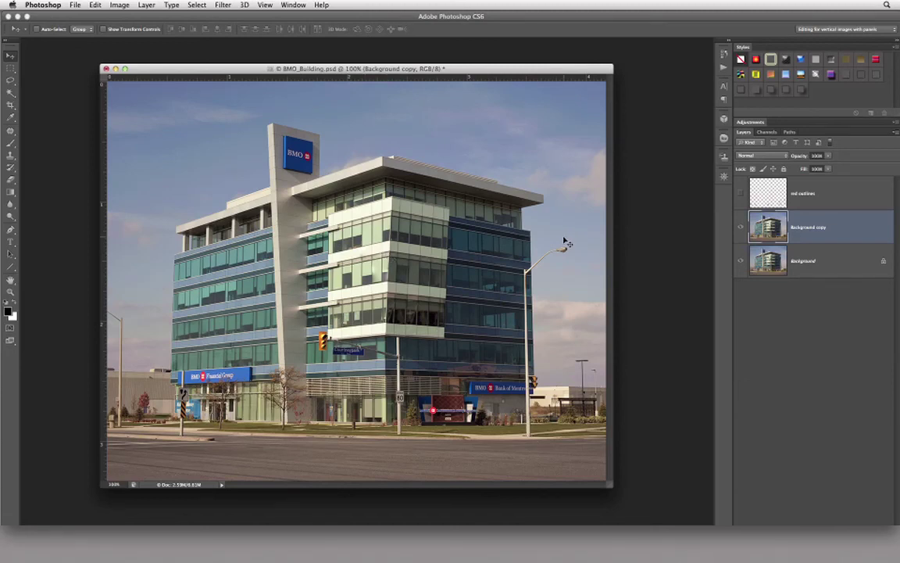
Lasso the curved street lamp arm against the sky right of the building, fill it with Content-Aware, and deselect.
{"action": "left_click", "coordinate": [11, 80]}
{"action": "left_click", "coordinate": [31, 86]}
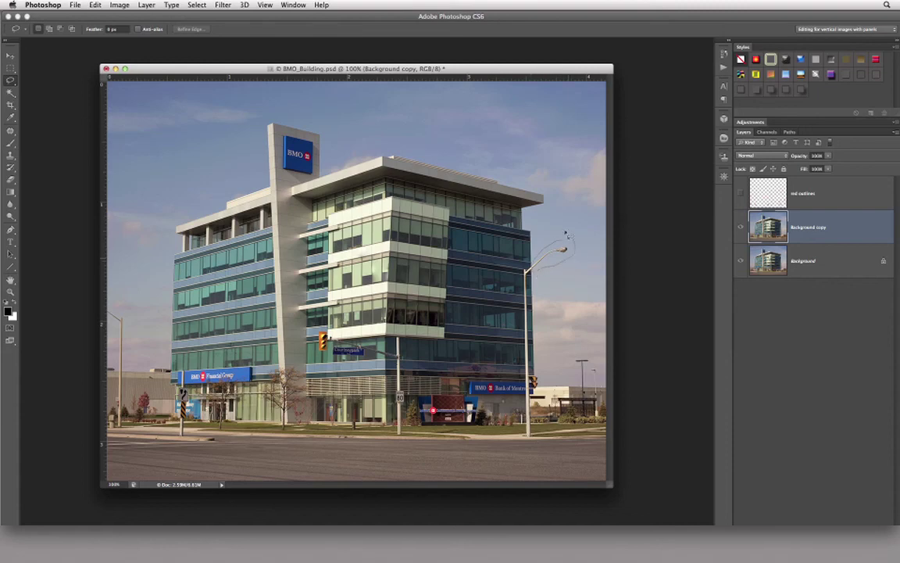
{"action": "left_click_drag", "start_coordinate": [566, 233], "coordinate": [531, 262]}
{"action": "left_click", "coordinate": [94, 5]}
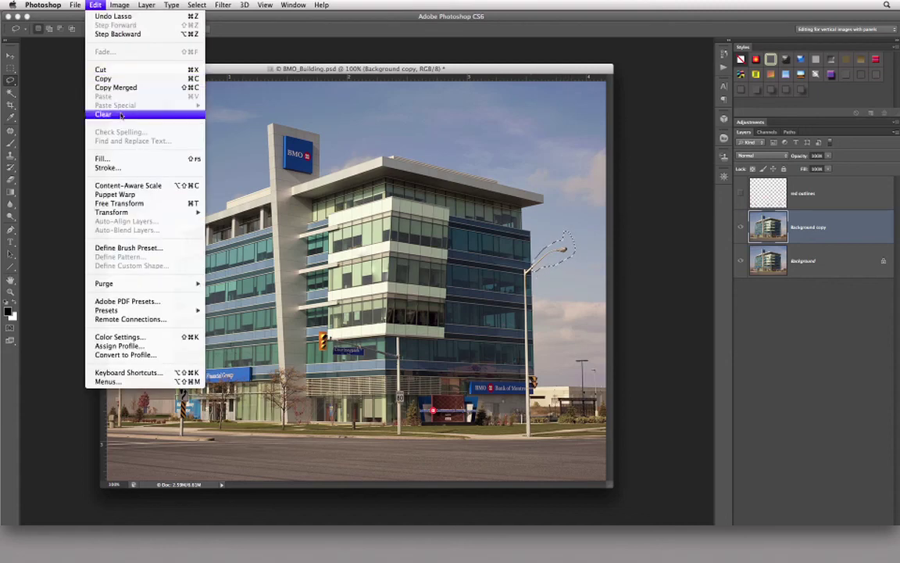
{"action": "left_click", "coordinate": [113, 159]}
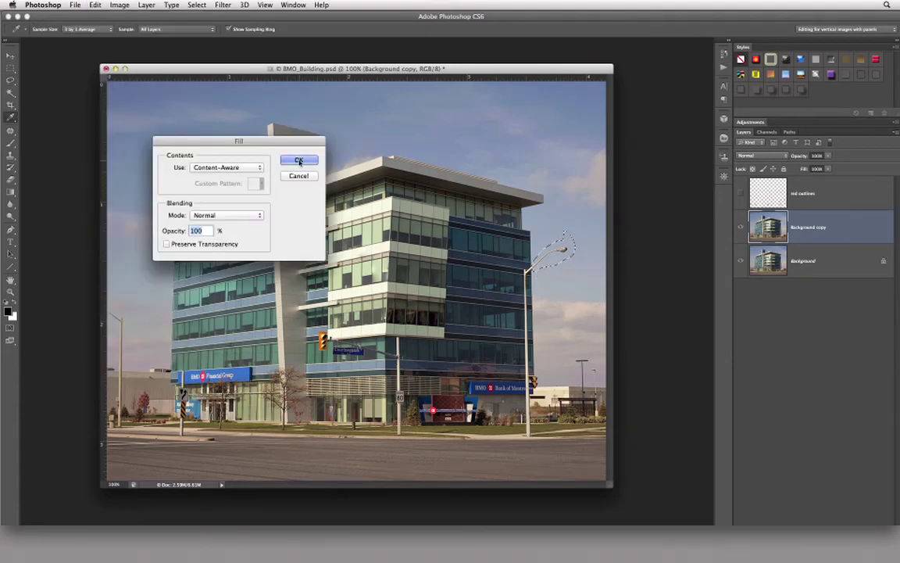
{"action": "left_click", "coordinate": [299, 161]}
{"action": "key", "text": "super+d"}
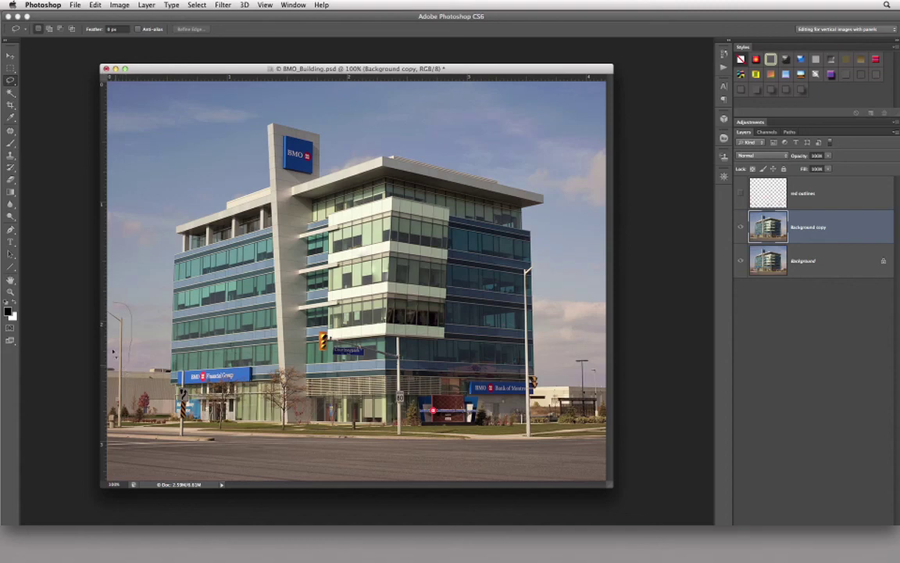
Lasso the upper part of the lamp pole against the sky left of the building and fill it with Content-Aware.
{"action": "left_click", "coordinate": [94, 5]}
{"action": "left_click", "coordinate": [118, 156]}
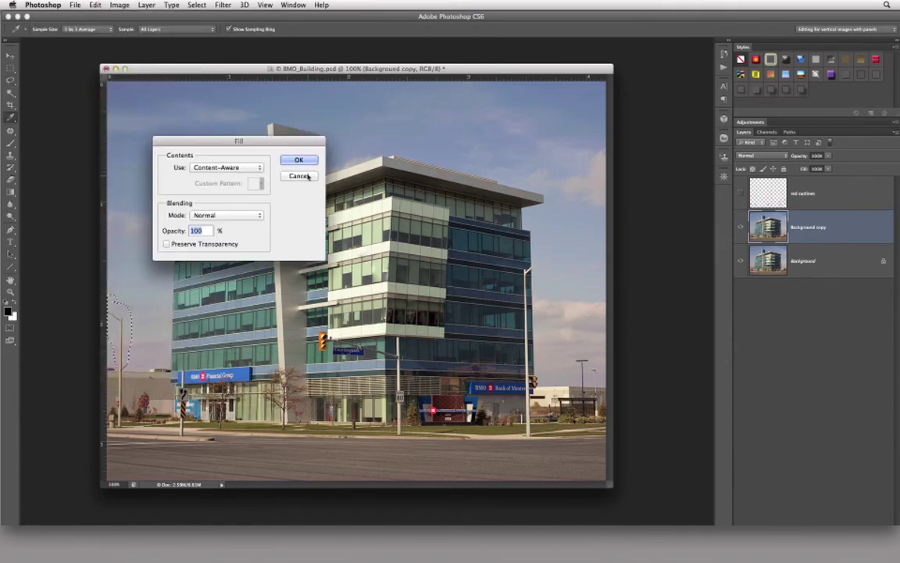
{"action": "left_click", "coordinate": [308, 163]}
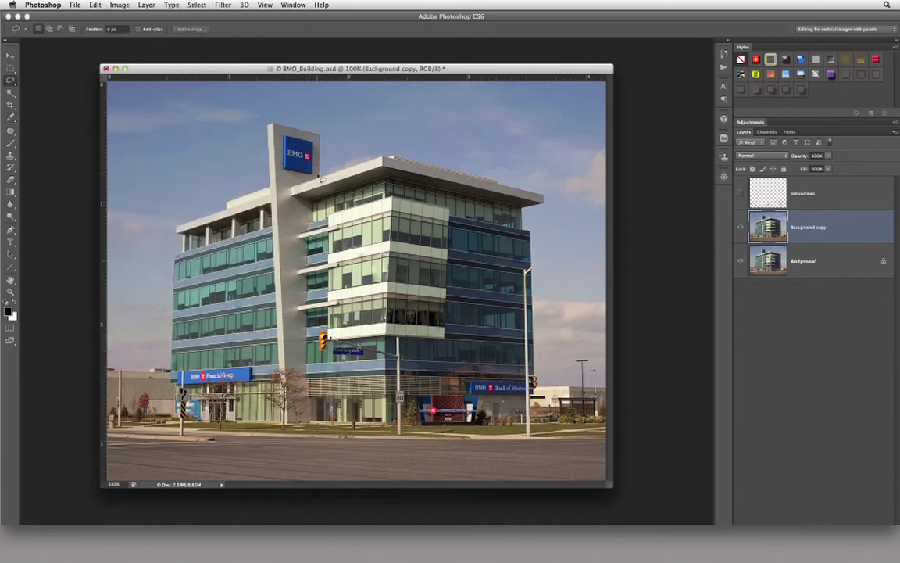